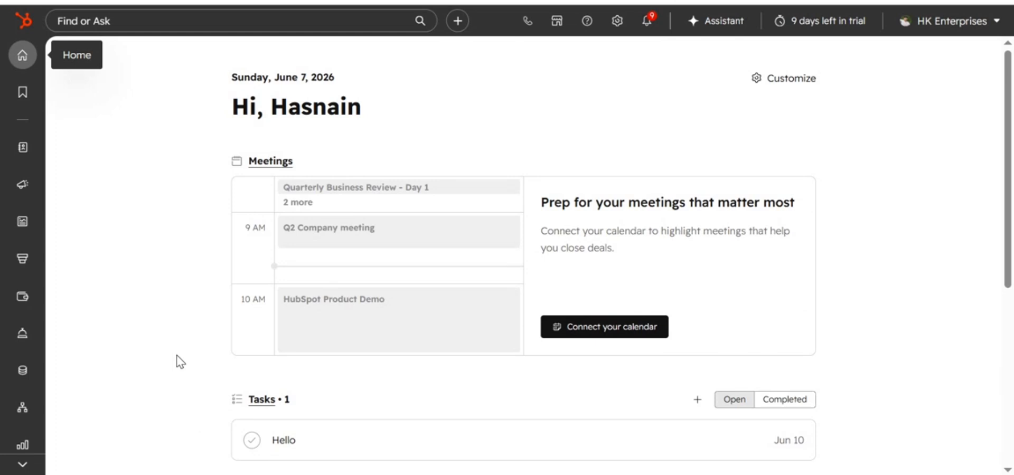
Review the home page and the labels in the expanded main navigation.
scroll(179, 362, "down", 3)
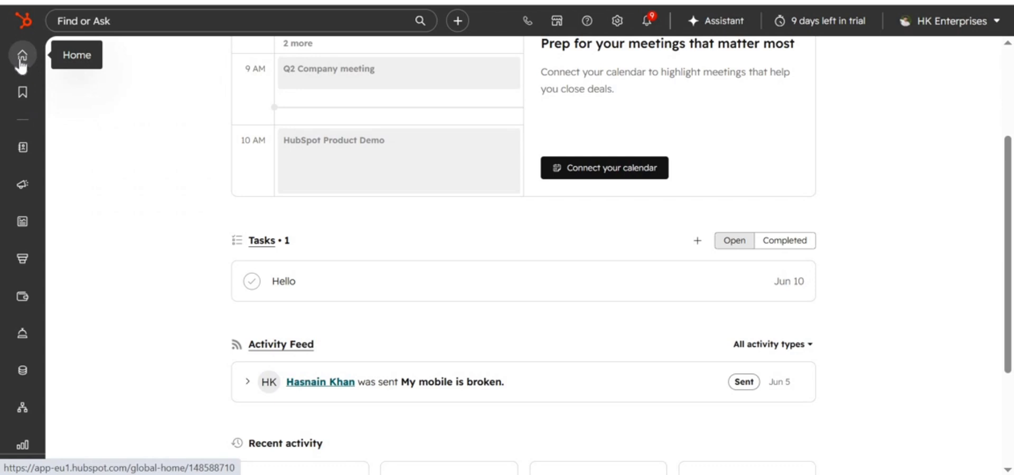
scroll(7, 378, "down", 3)
left_click(23, 456)
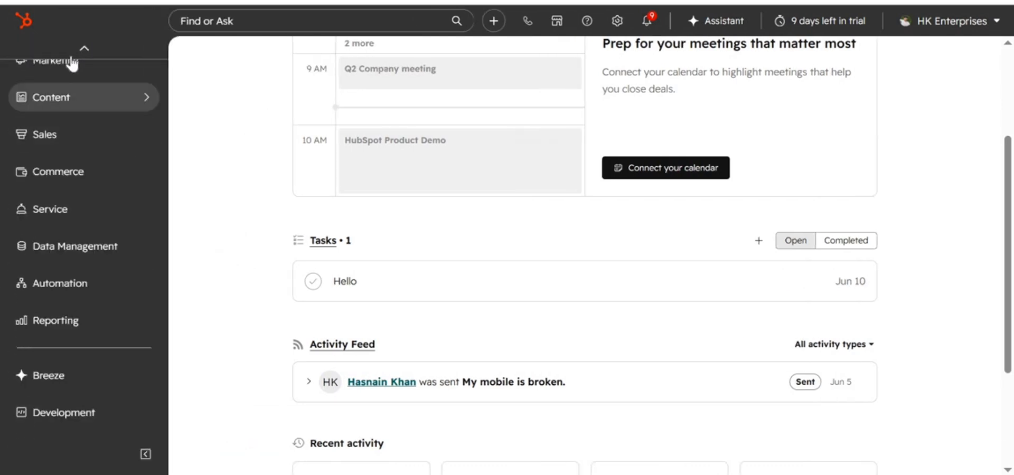
scroll(70, 158, "up", 5)
scroll(87, 423, "down", 3)
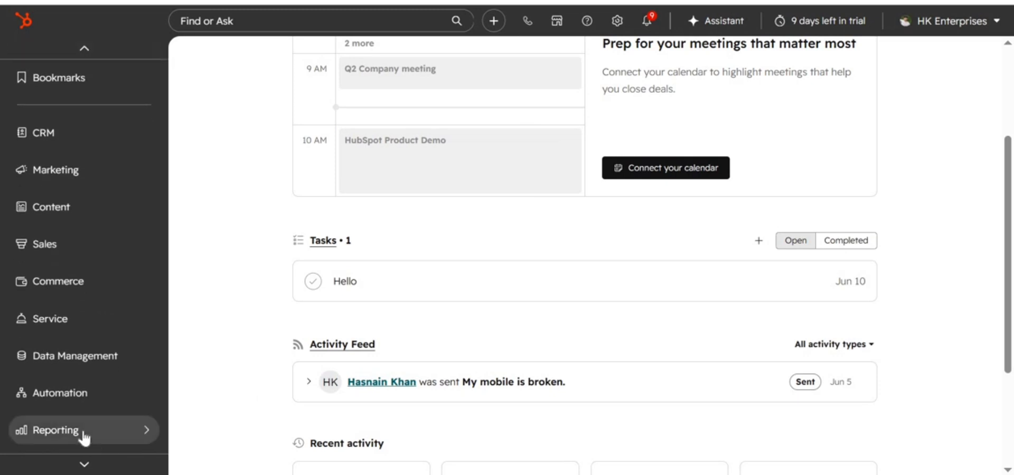
left_click(147, 456)
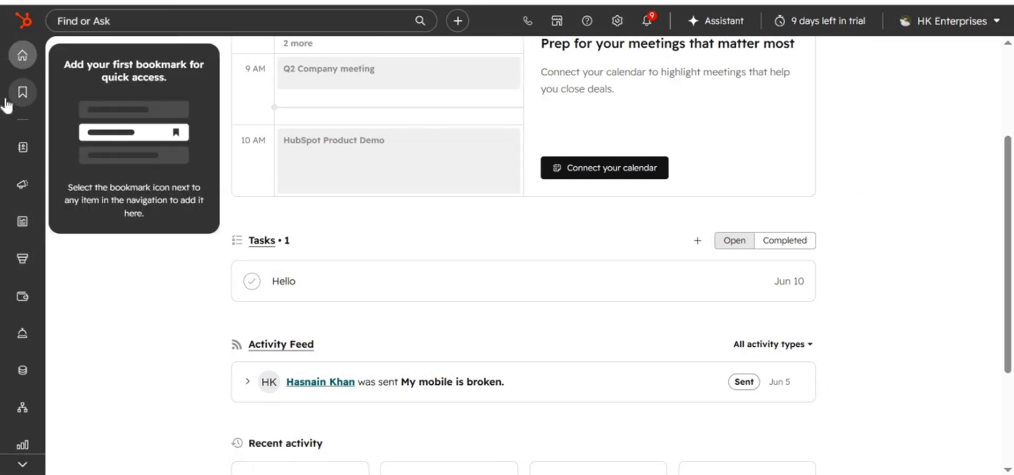
Open the Customer Success workspace in the Service section.
mouse_move(19, 129)
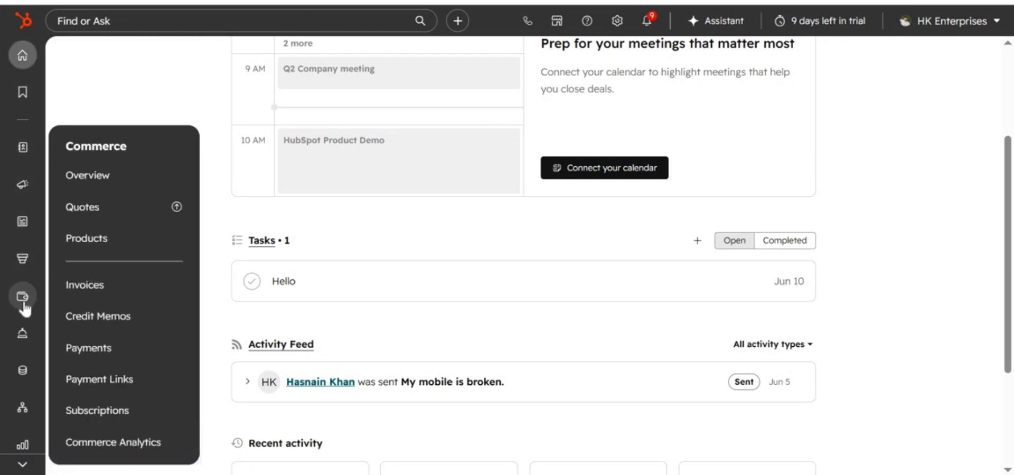
mouse_move(26, 267)
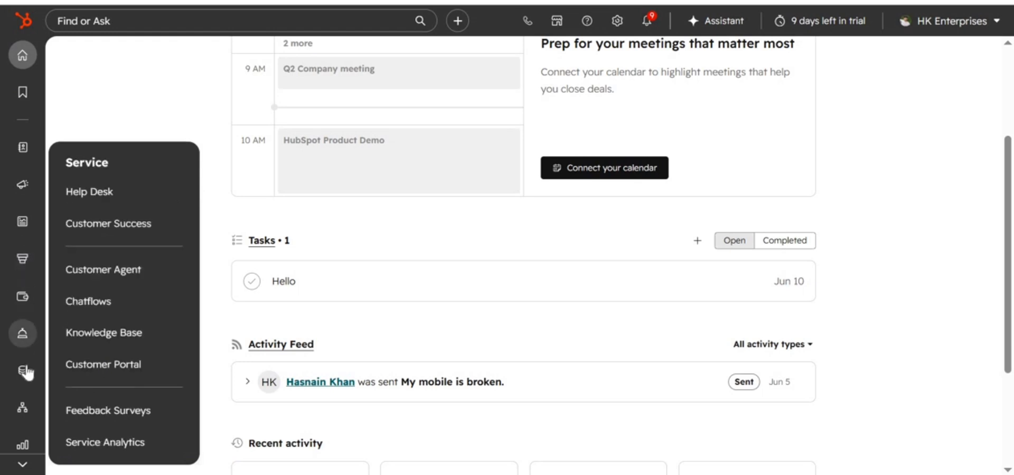
mouse_move(38, 341)
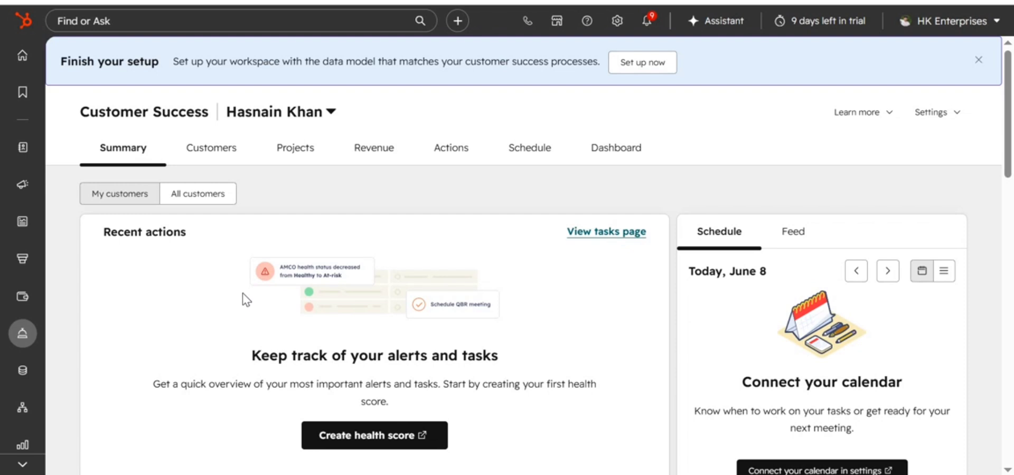
Examine the Recent actions card and the calendar connection card on the Customer Success summary.
scroll(191, 364, "down", 3)
scroll(191, 364, "up", 3)
scroll(197, 361, "down", 1)
scroll(197, 361, "down", 1)
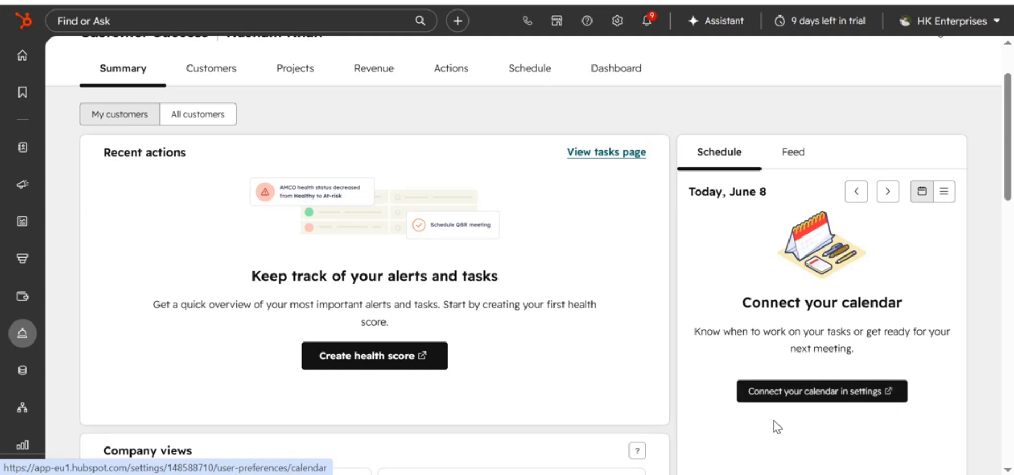
scroll(747, 410, "down", 2)
scroll(748, 370, "up", 3)
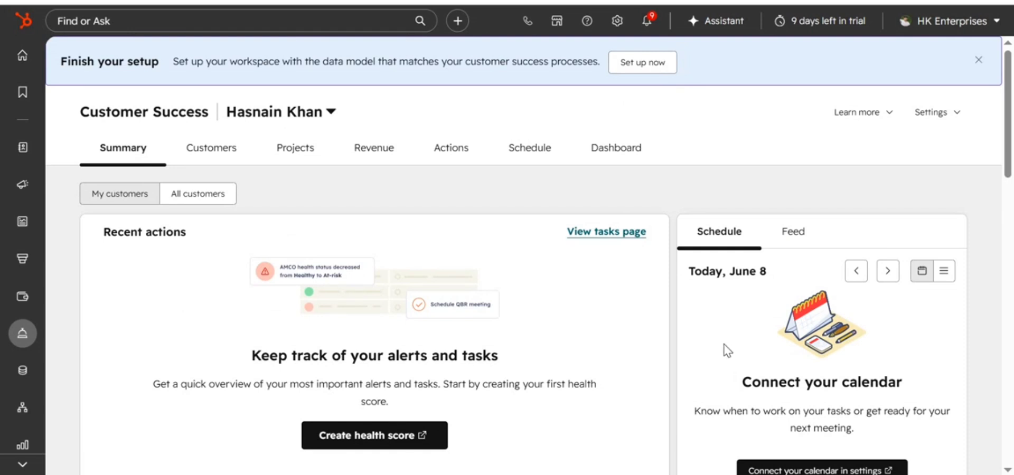
scroll(721, 354, "down", 2)
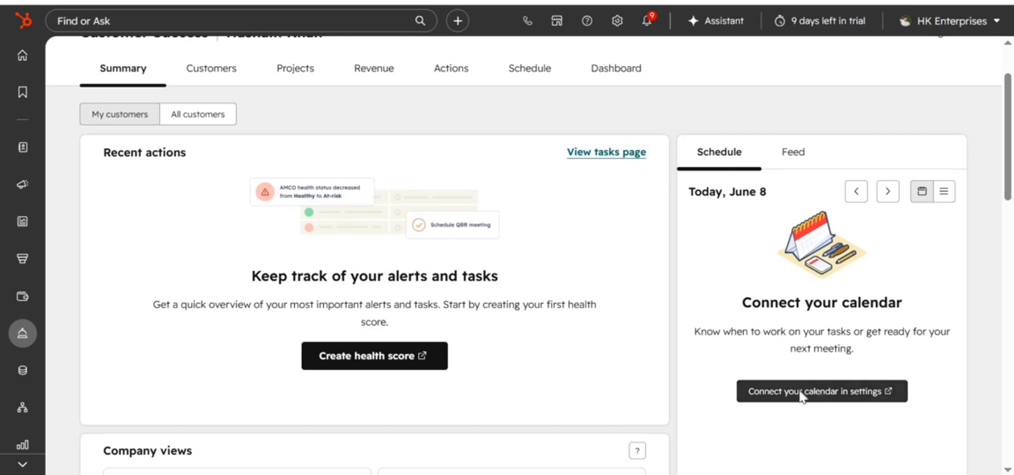
scroll(736, 391, "down", 2)
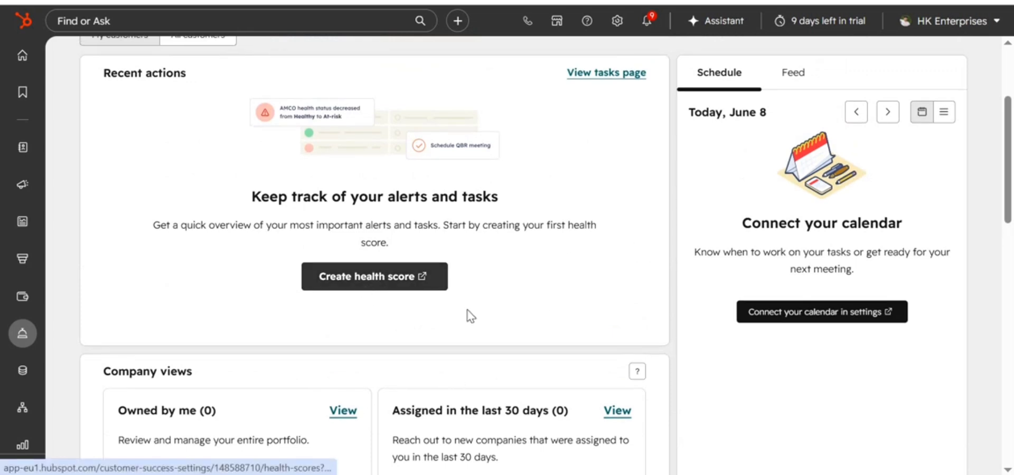
scroll(466, 315, "up", 2)
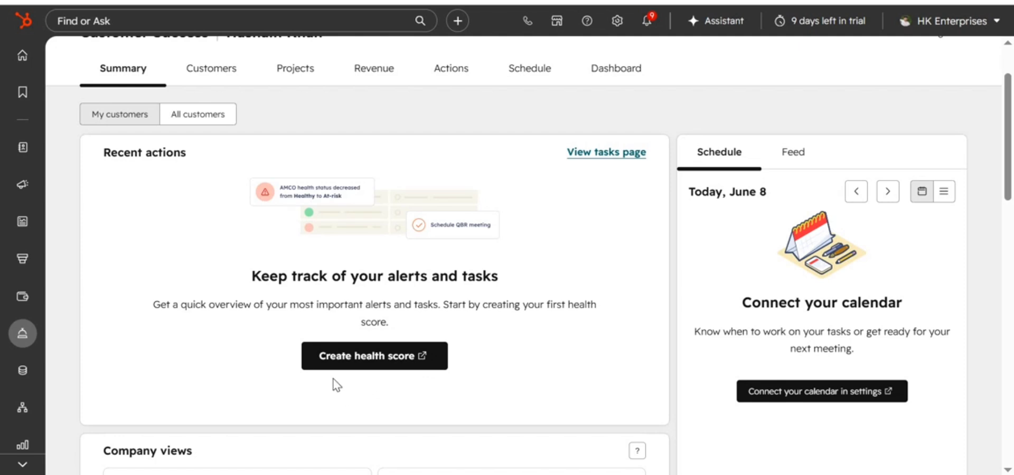
Examine the Owned by me and Assigned in the last 30 days cards under Company views.
scroll(118, 396, "down", 3)
scroll(149, 365, "down", 2)
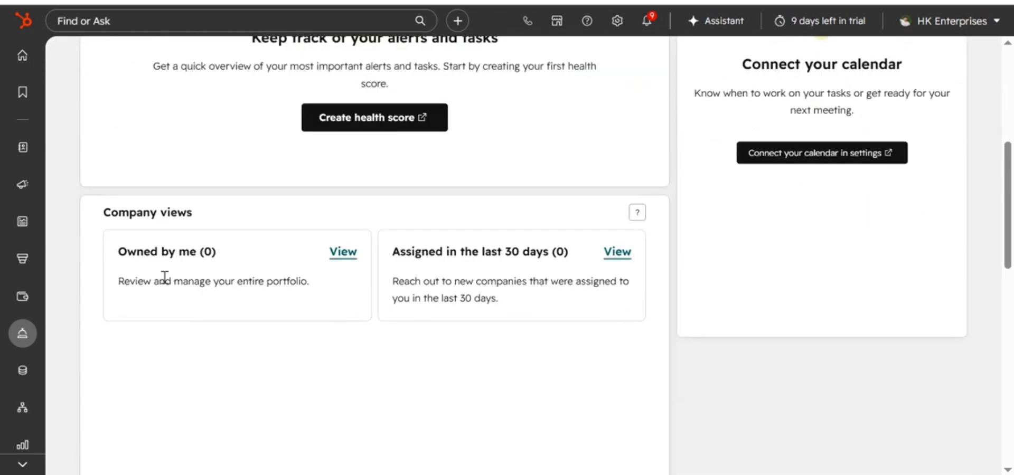
left_click_drag(119, 252, 189, 253)
left_click(210, 252)
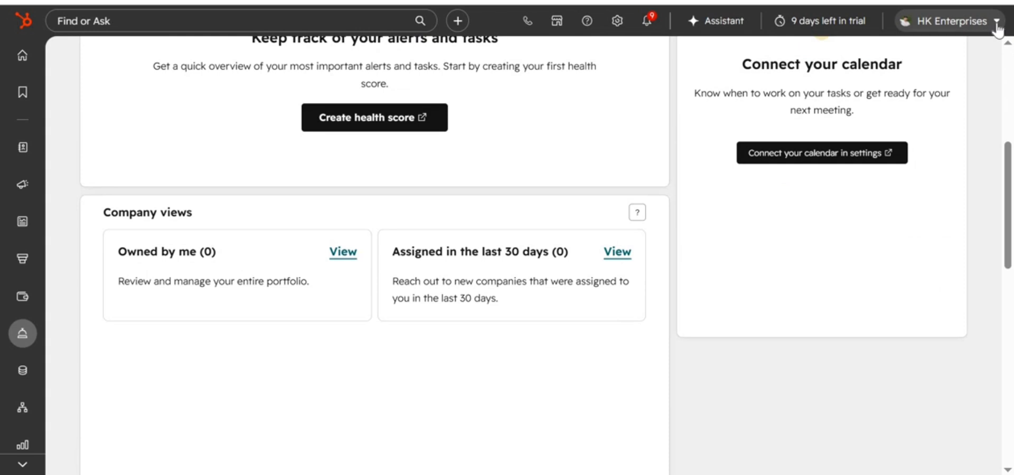
left_click(143, 279)
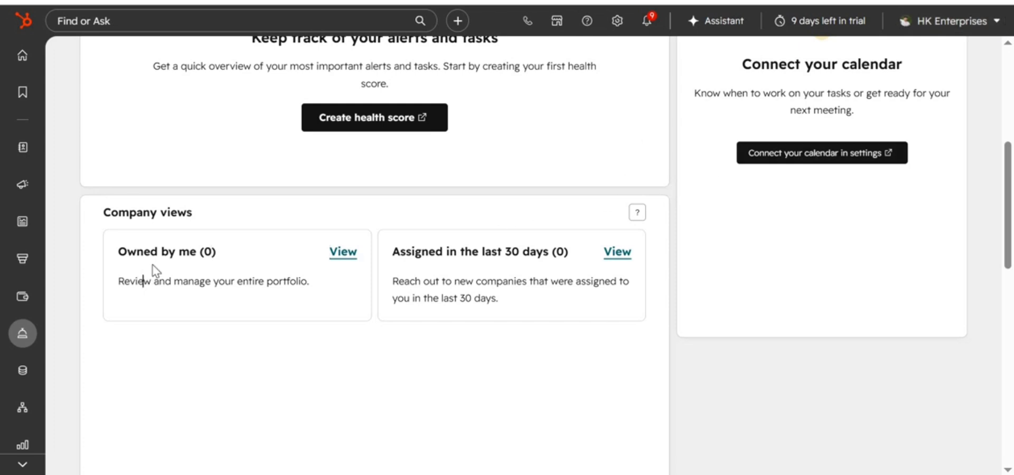
left_click_drag(264, 281, 113, 290)
left_click(129, 284)
left_click_drag(319, 285, 123, 253)
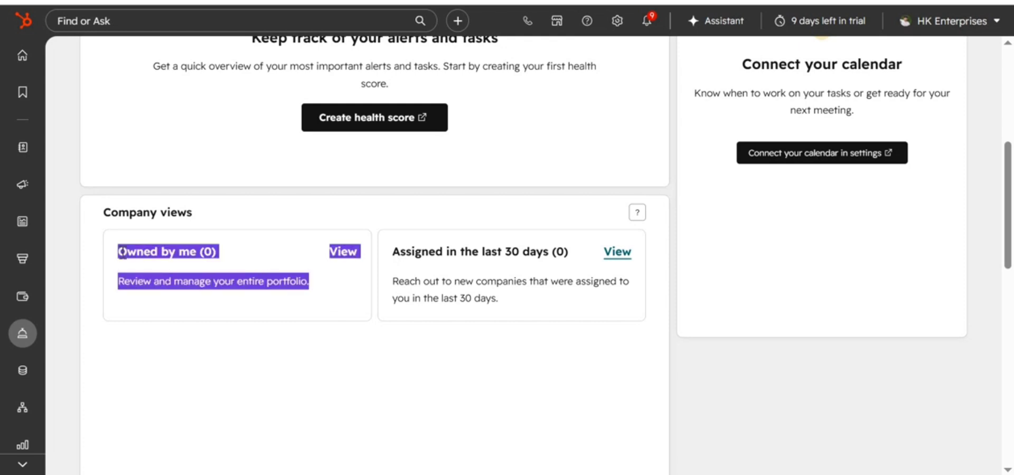
left_click(249, 239)
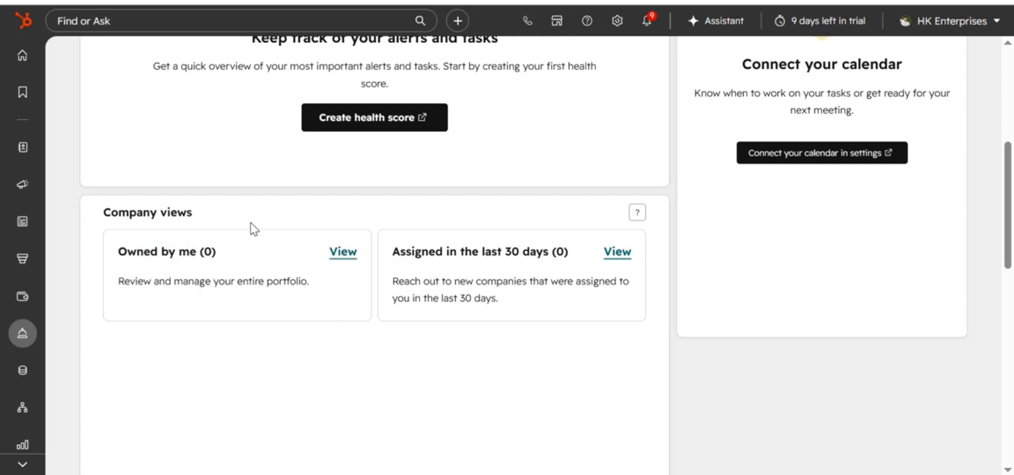
left_click_drag(391, 248, 526, 267)
left_click(524, 278)
Examine the My customers and All customers options and the Recent actions card on the summary.
scroll(518, 348, "up", 6)
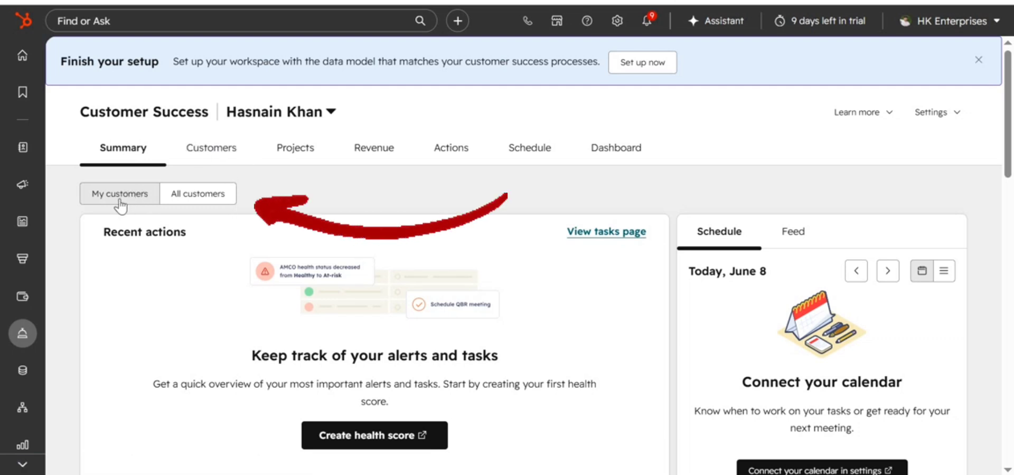
left_click_drag(89, 194, 249, 200)
left_click(249, 199)
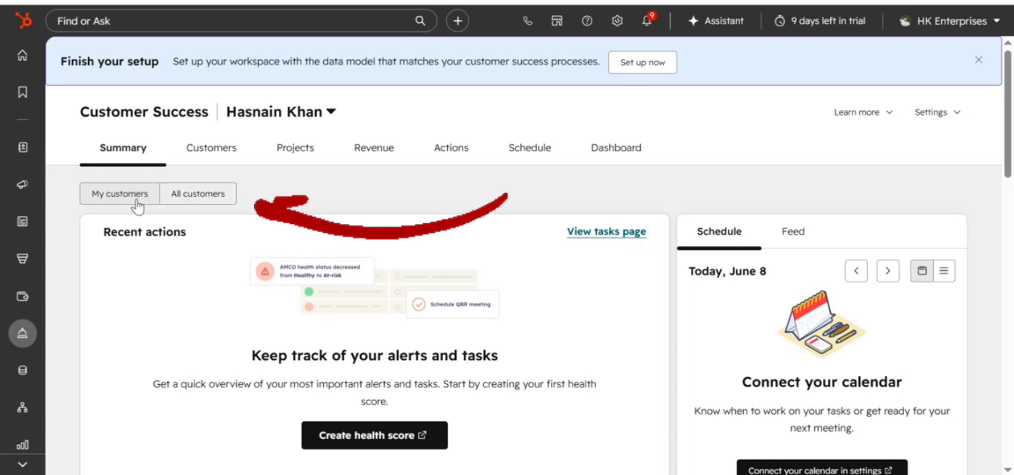
left_click_drag(77, 194, 238, 200)
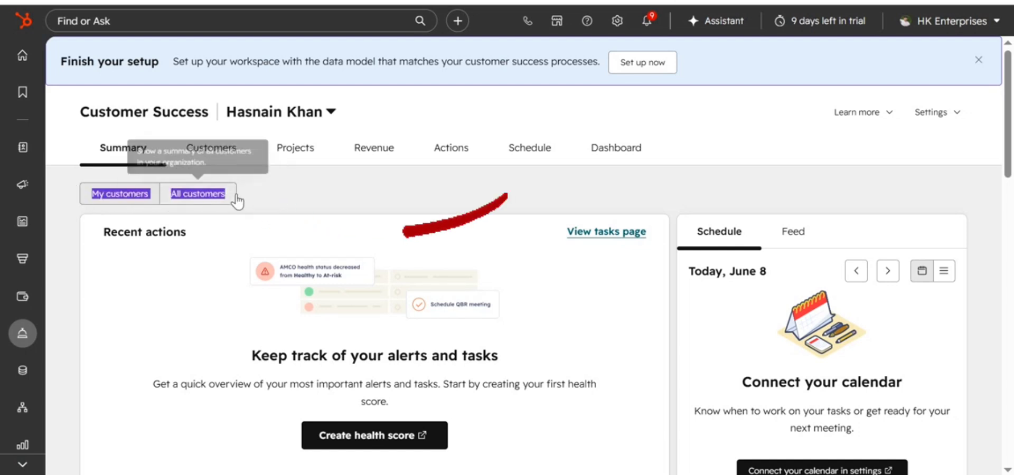
left_click(238, 203)
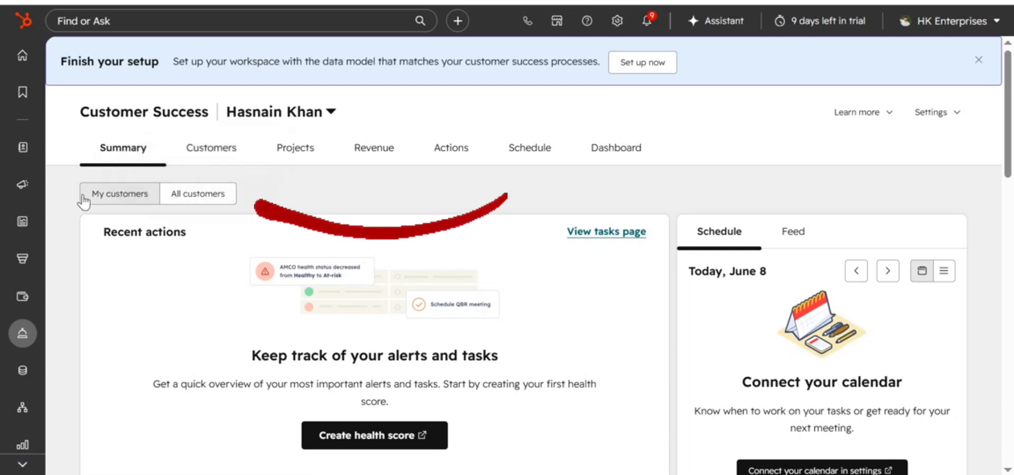
left_click_drag(74, 190, 251, 199)
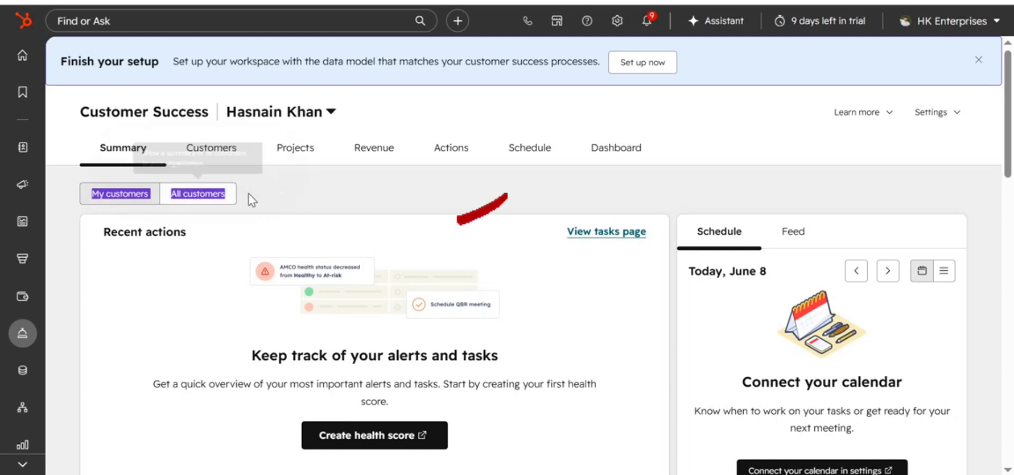
left_click(249, 195)
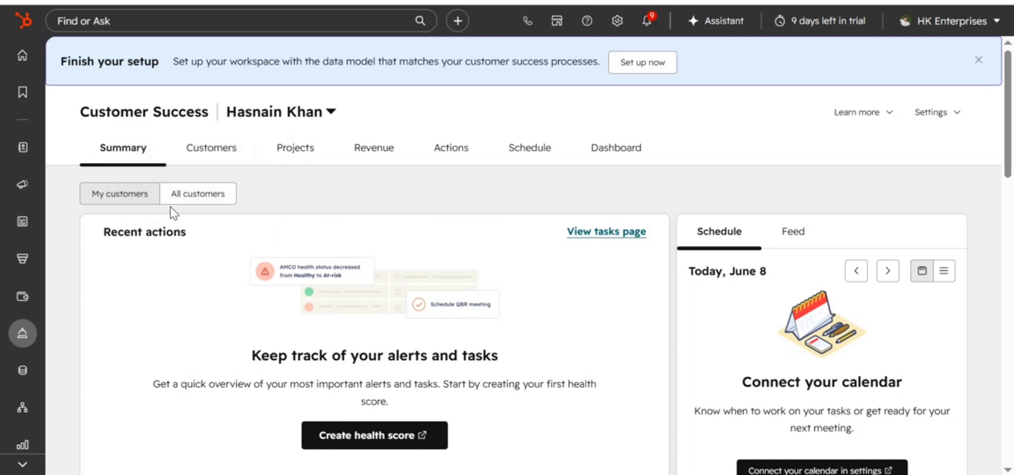
scroll(251, 286, "down", 2)
left_click_drag(285, 274, 544, 304)
left_click(512, 347)
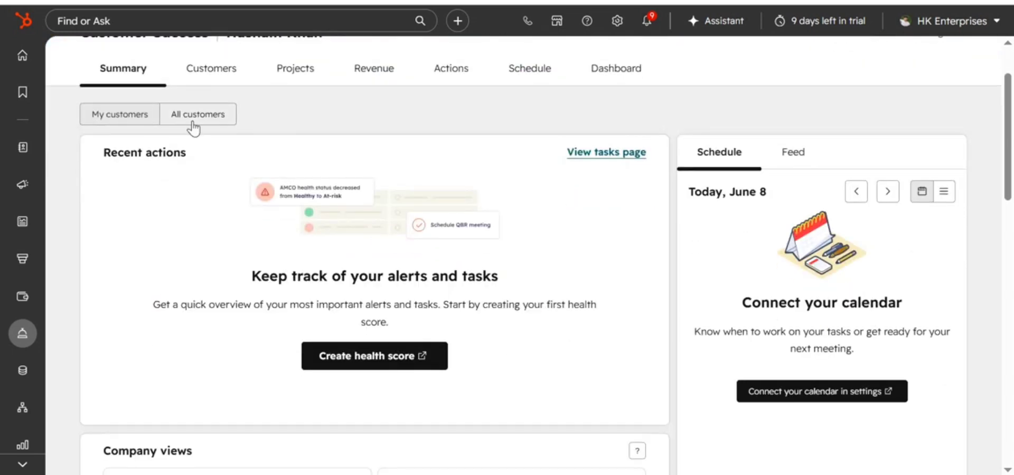
Switch the summary to All customers and show the team's overdue tasks.
left_click(195, 116)
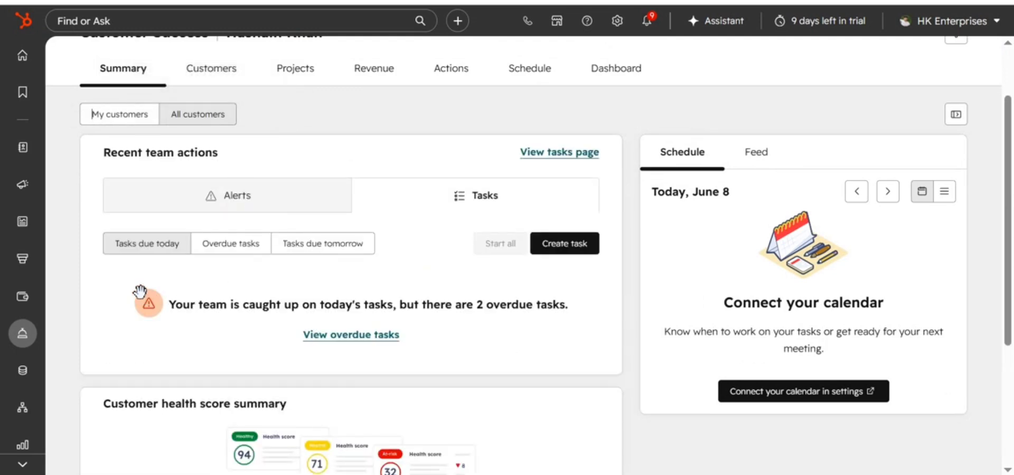
scroll(216, 310, "down", 3)
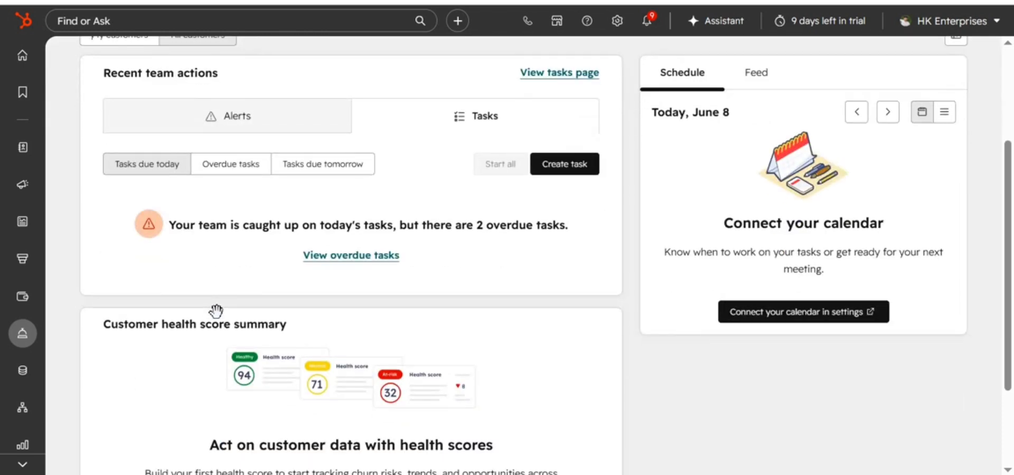
scroll(217, 338, "down", 3)
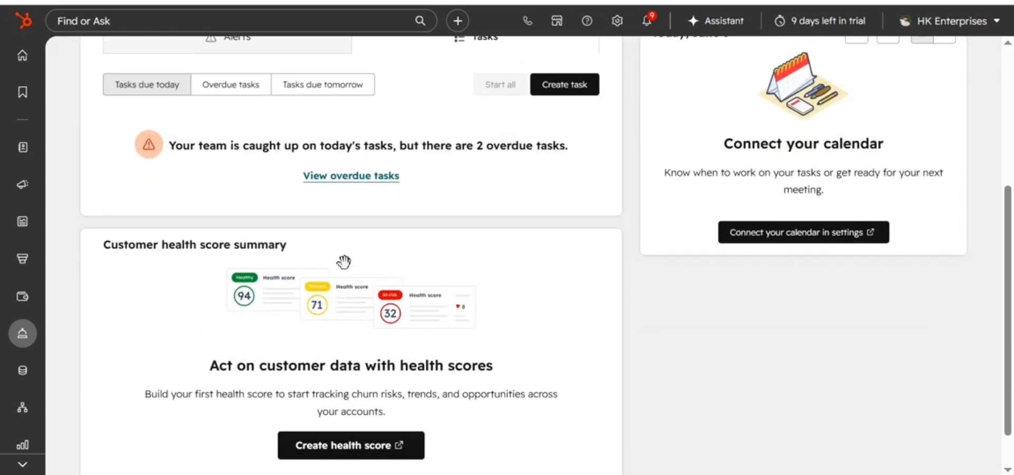
scroll(340, 260, "up", 9)
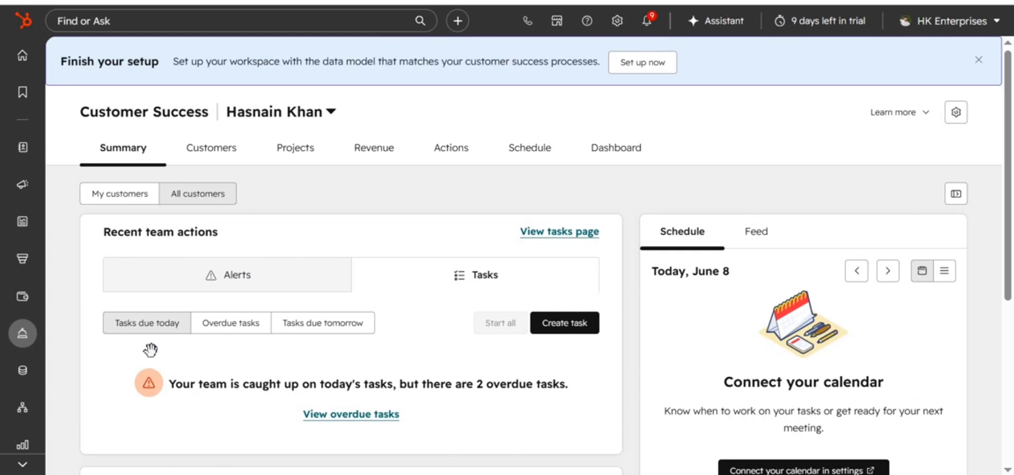
scroll(144, 349, "down", 2)
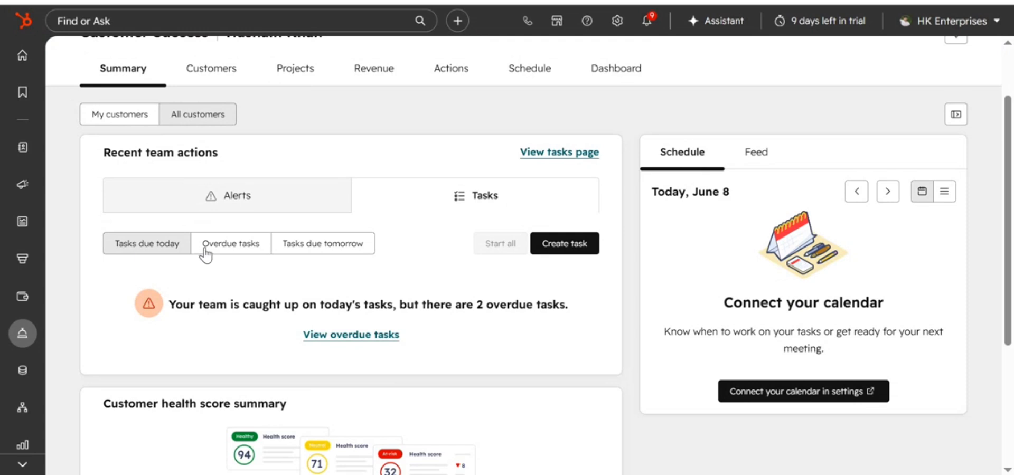
left_click(223, 250)
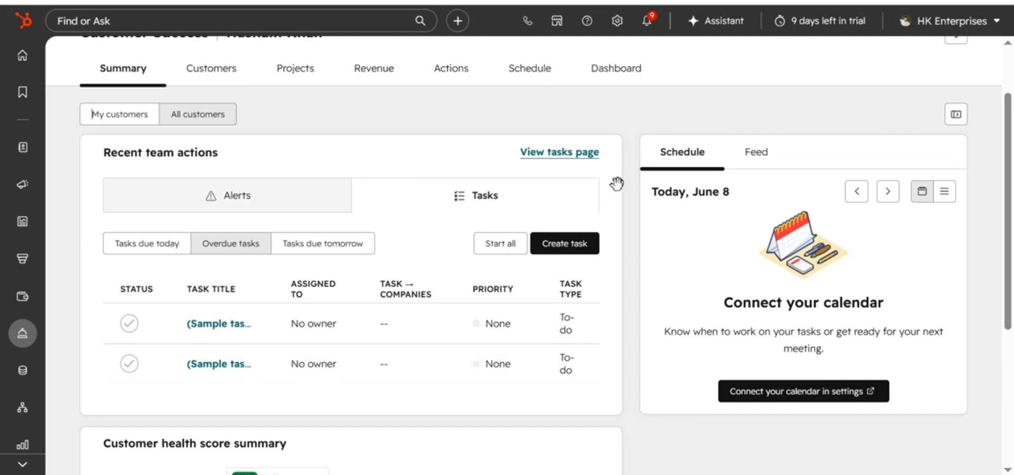
Start a new task titled "Billing Issue - Unpaid" with task type Email and Medium priority.
left_click(565, 243)
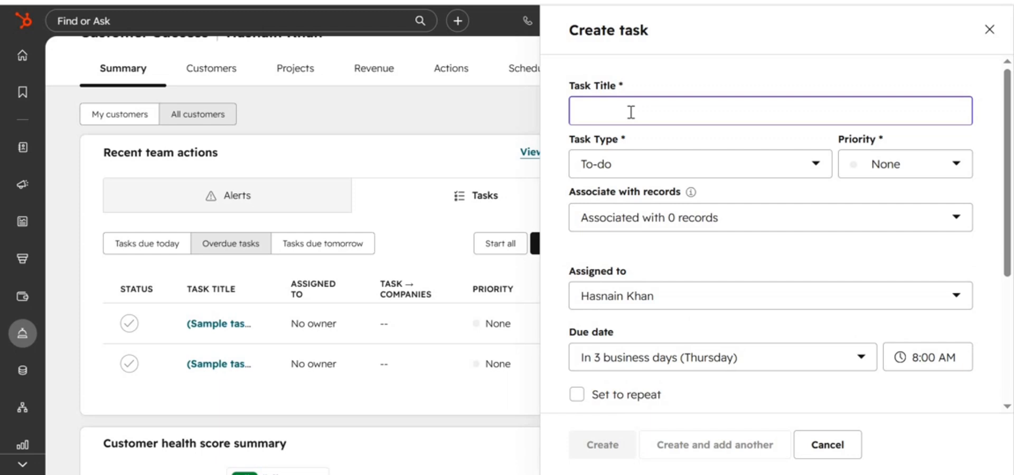
type("Billing Issue - Unpaid")
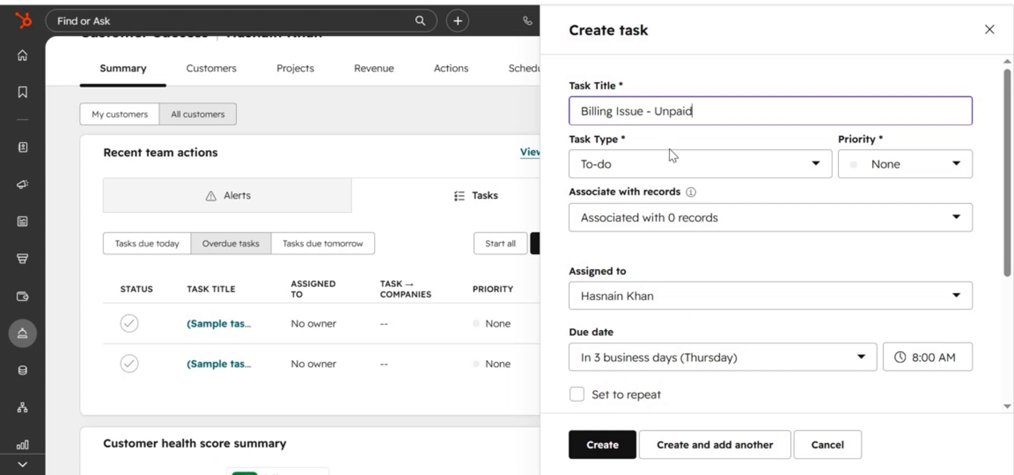
left_click(590, 166)
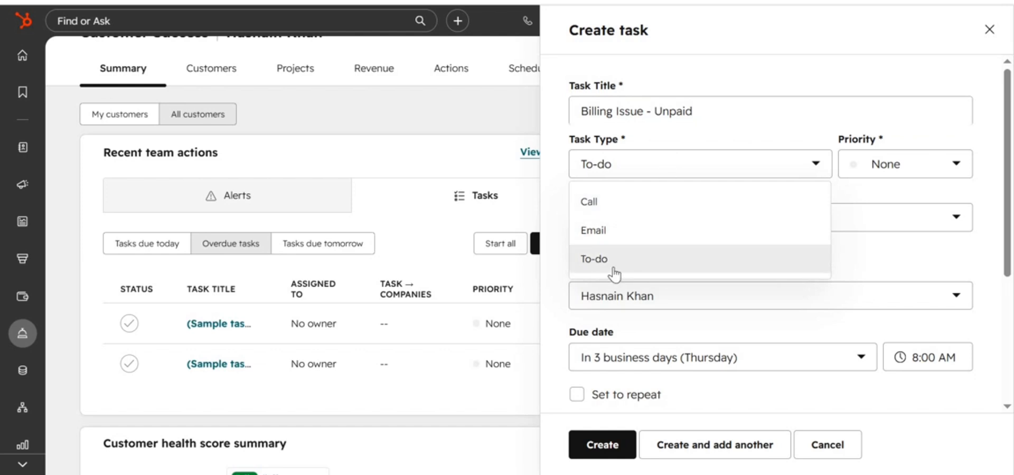
left_click(616, 239)
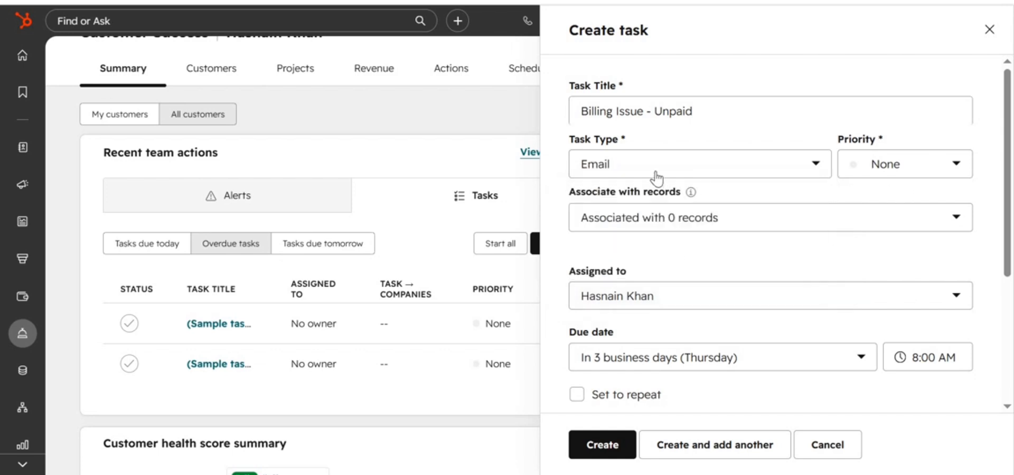
left_click(926, 175)
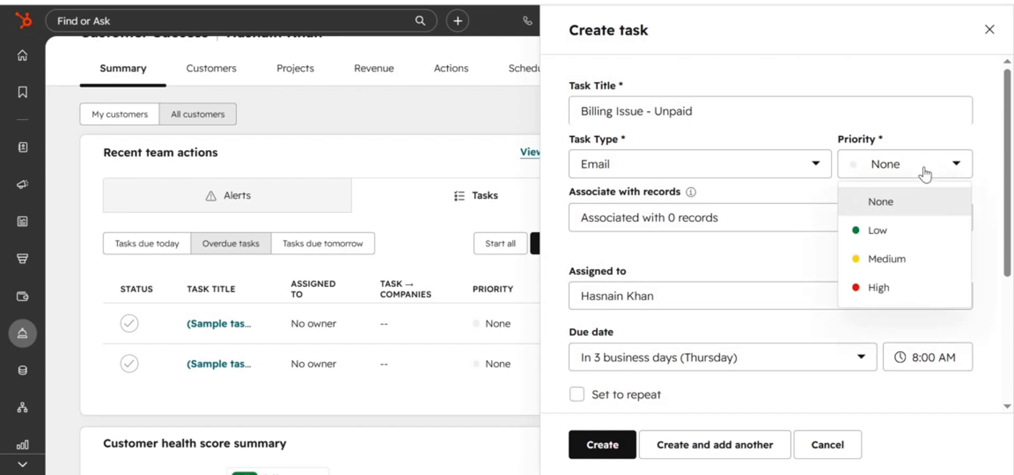
left_click(889, 259)
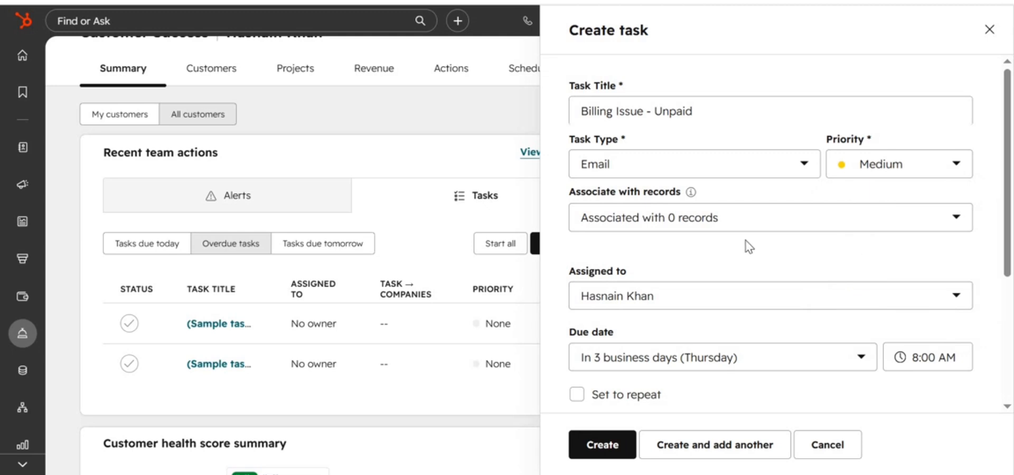
Examine the record types the task can be associated with, from Carts and Companies through Projects and Tickets.
left_click(661, 225)
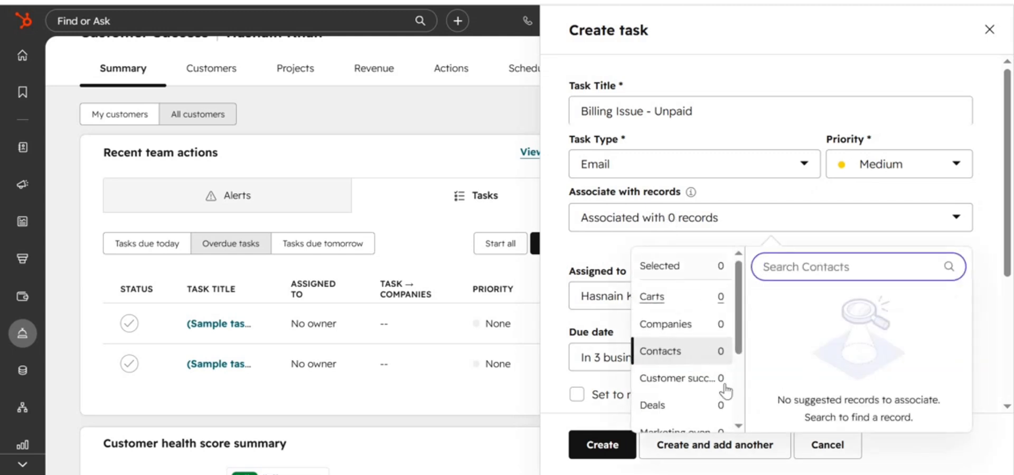
scroll(696, 376, "down", 2)
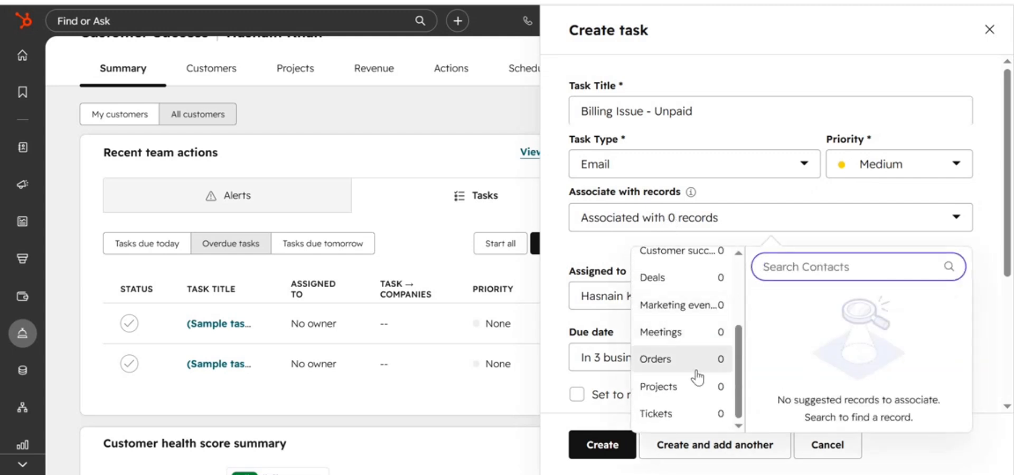
scroll(692, 386, "up", 3)
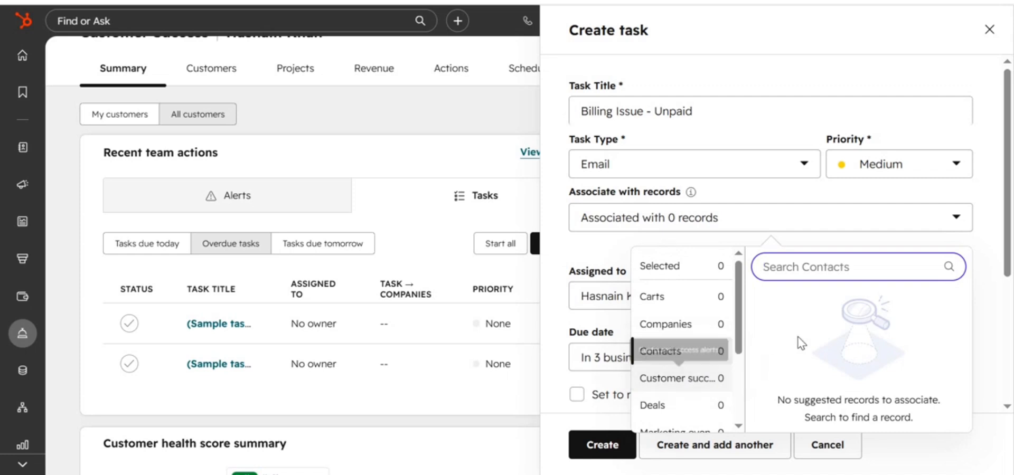
left_click(754, 199)
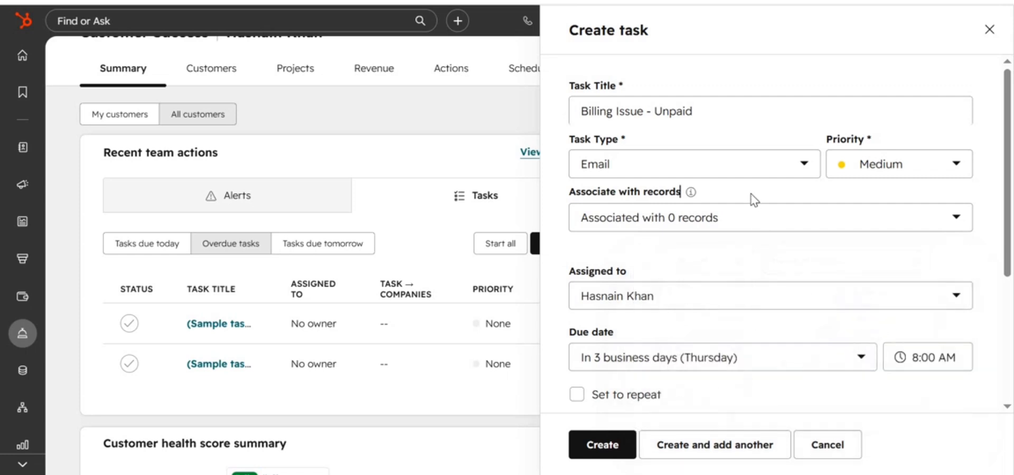
mouse_move(691, 195)
left_click(797, 220)
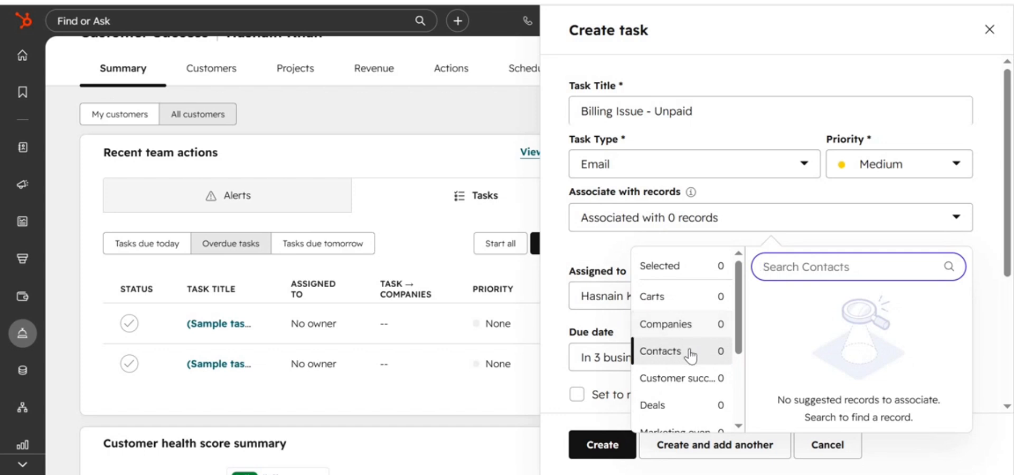
scroll(692, 349, "down", 2)
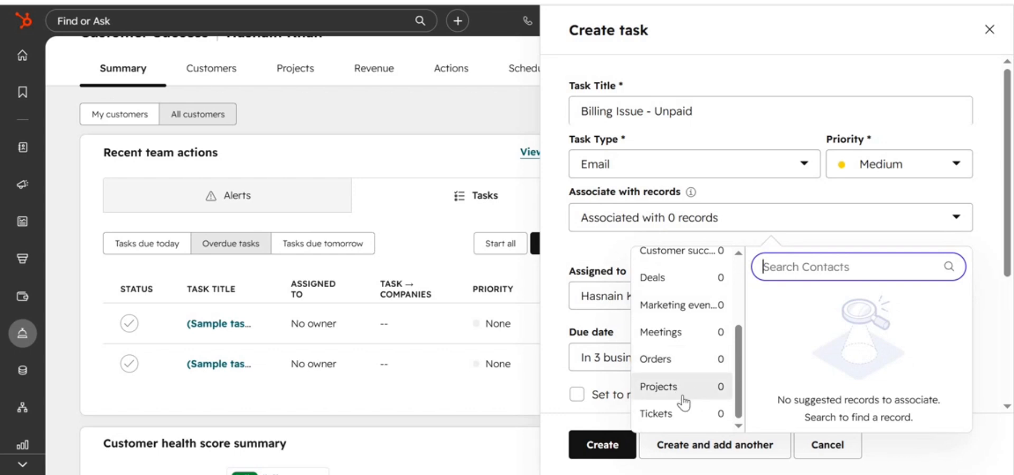
scroll(684, 403, "up", 3)
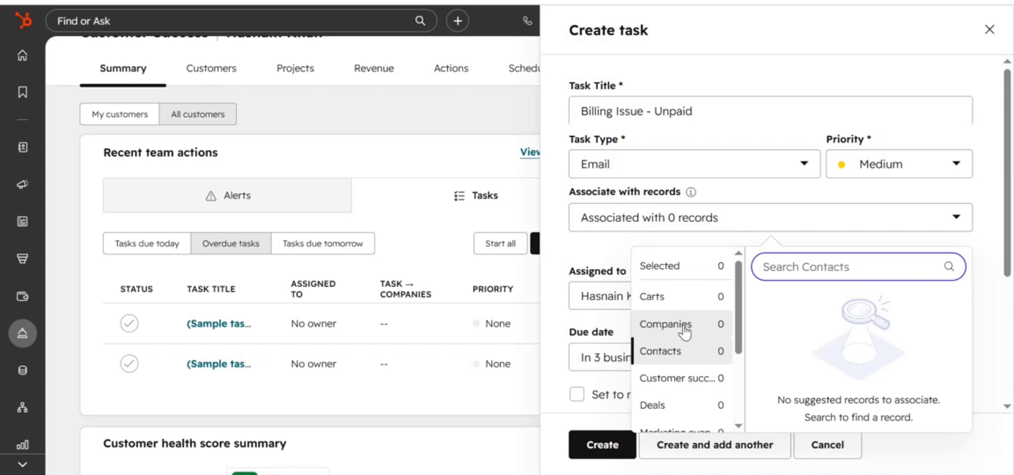
scroll(666, 402, "down", 3)
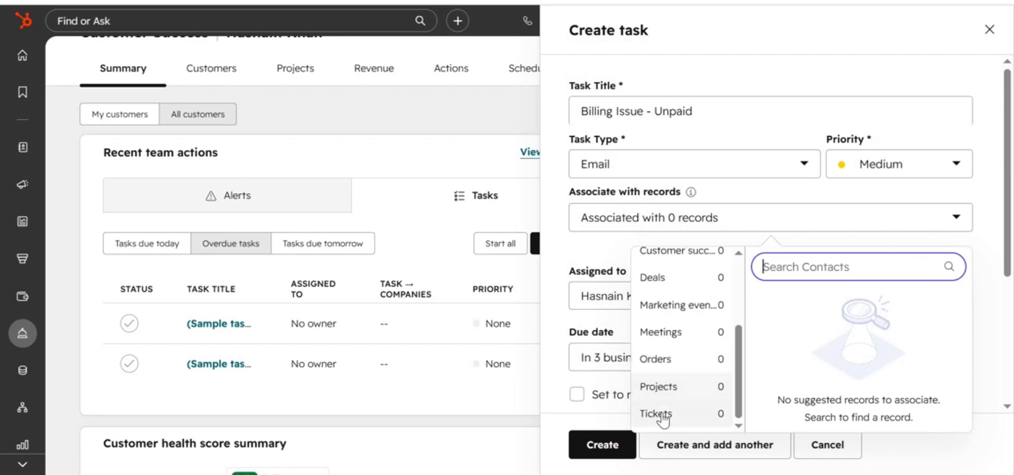
left_click(815, 365)
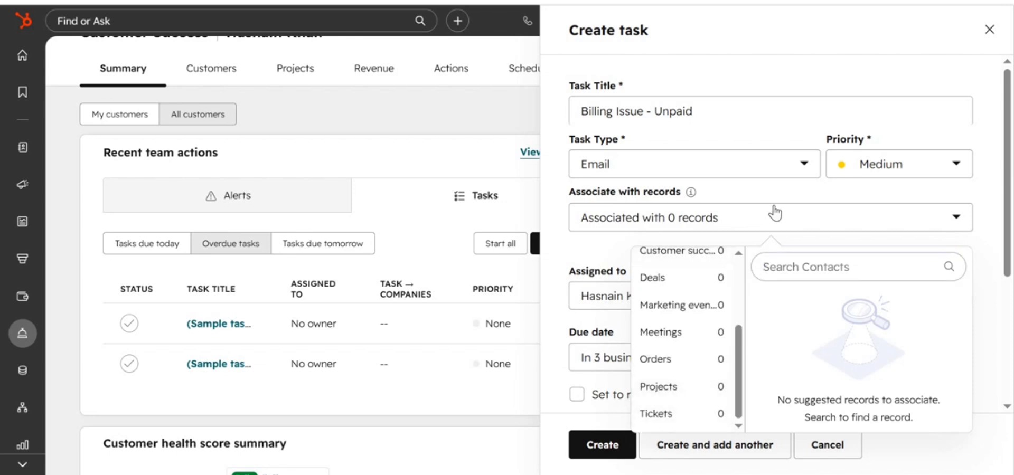
left_click(775, 213)
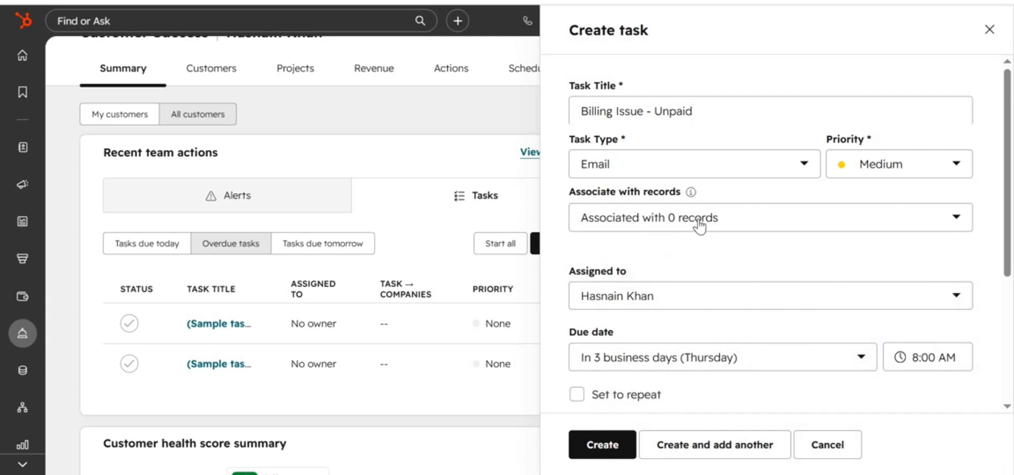
Assign the task to the first individual user listed after the Customer entry.
scroll(658, 253, "down", 2)
left_click(658, 227)
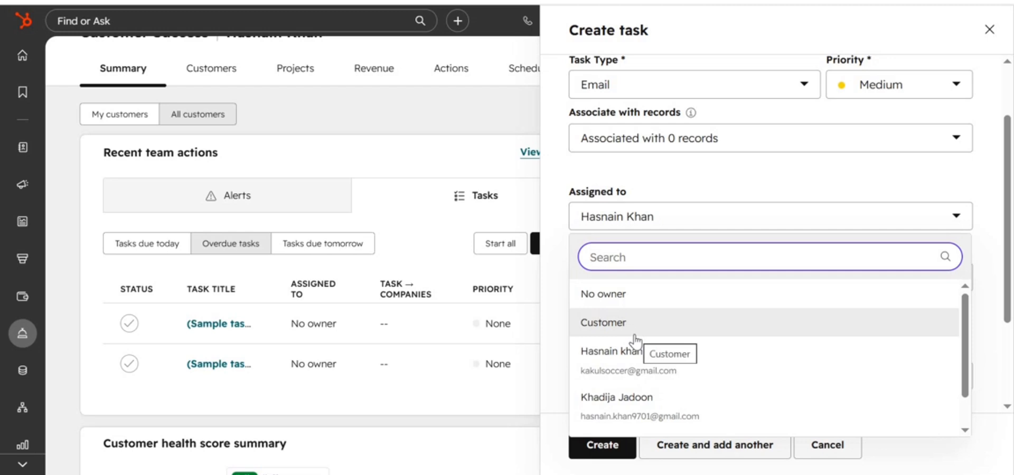
scroll(640, 351, "down", 1)
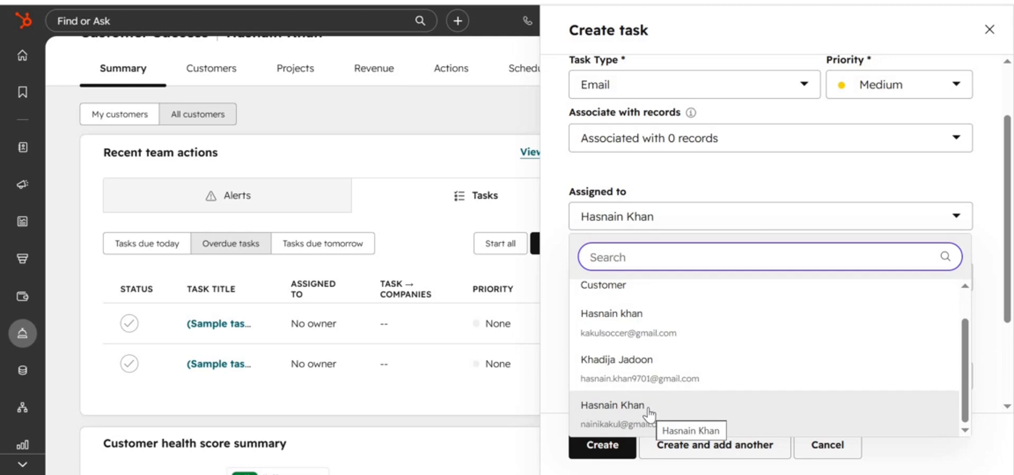
left_click(638, 324)
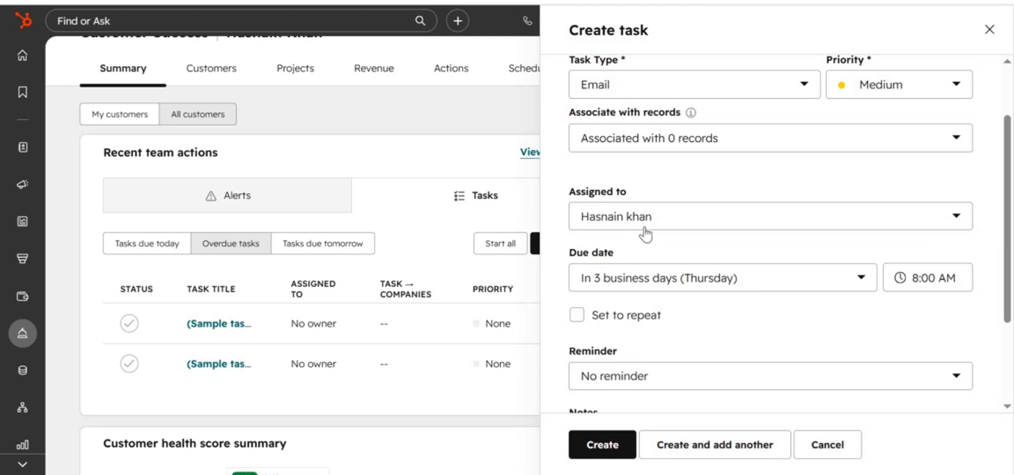
Set the task's due date to In 2 business days (Wednesday) at 11:00 AM.
left_click(596, 278)
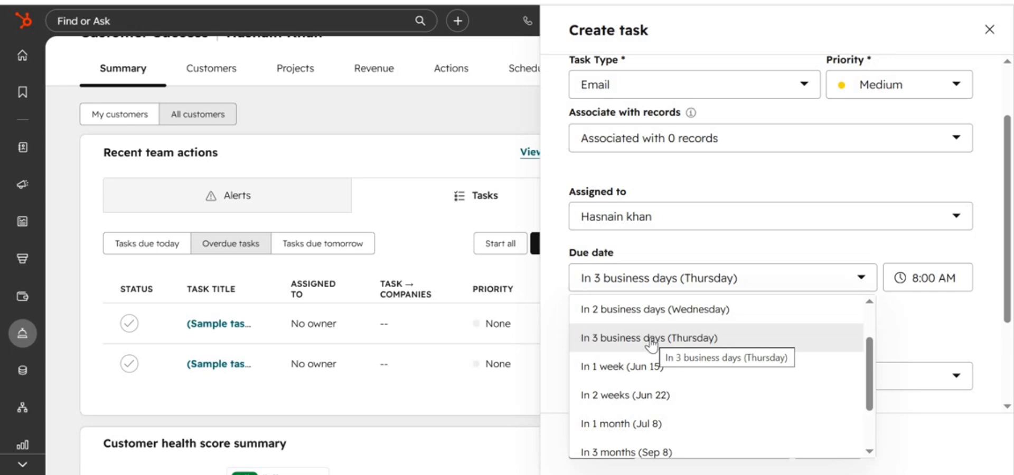
left_click(668, 312)
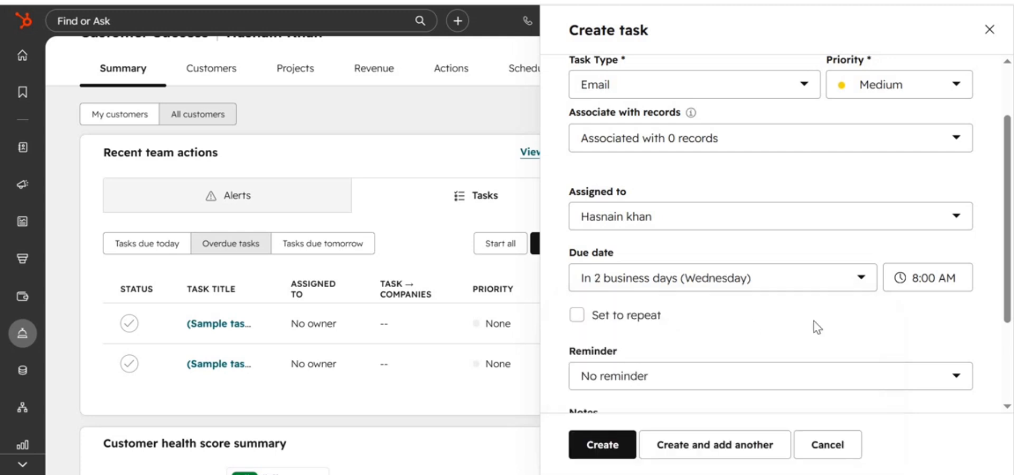
left_click(919, 279)
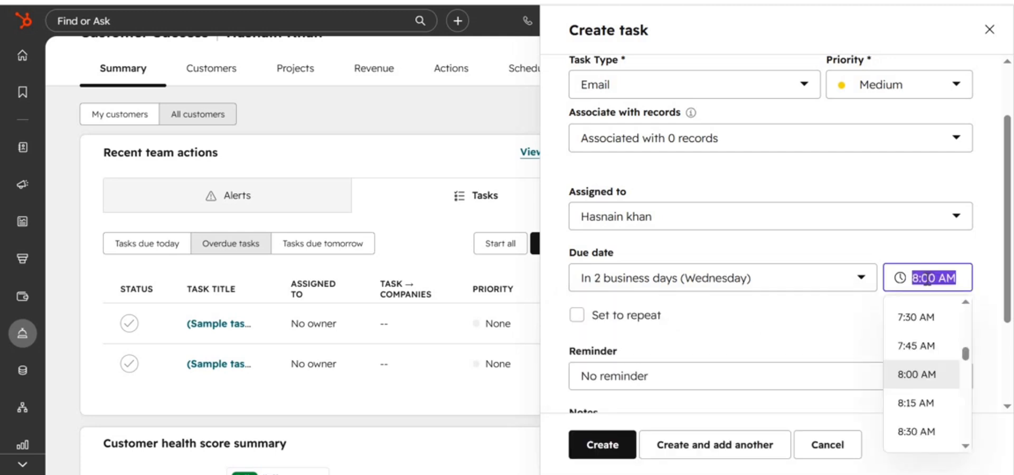
scroll(906, 370, "down", 5)
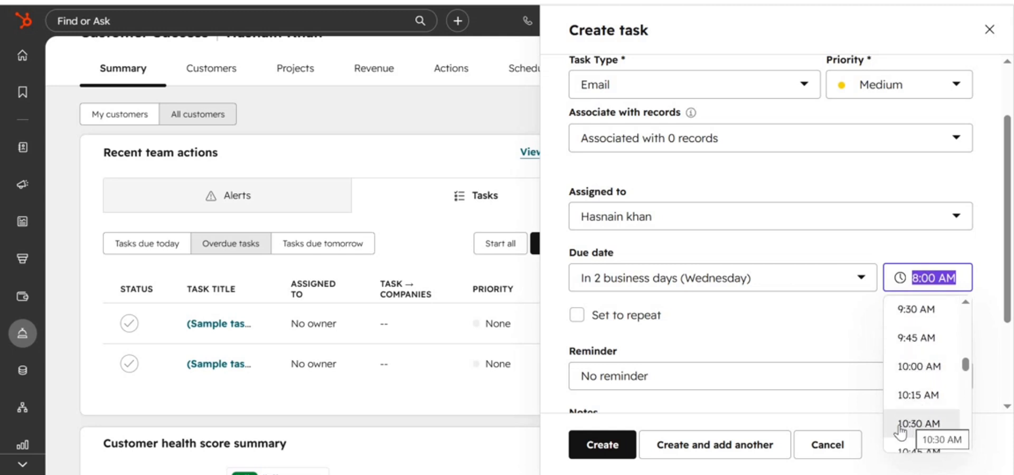
left_click(909, 425)
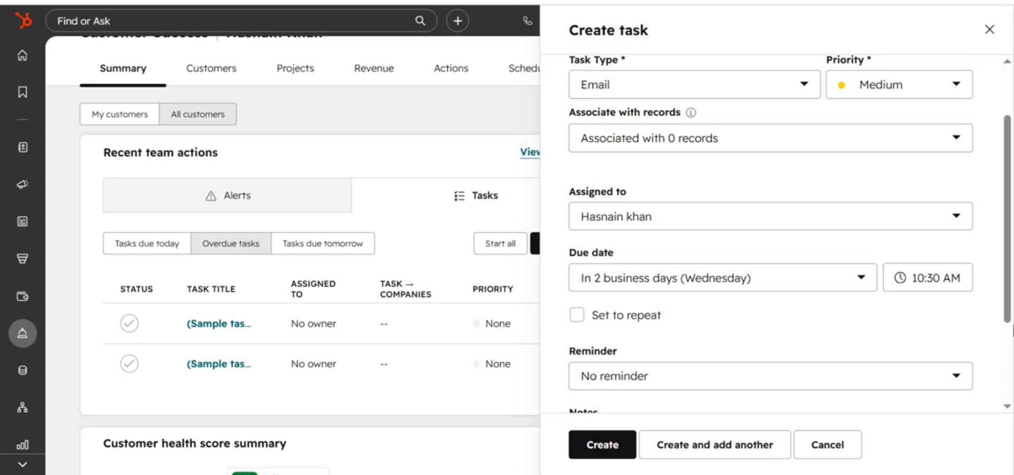
left_click(941, 280)
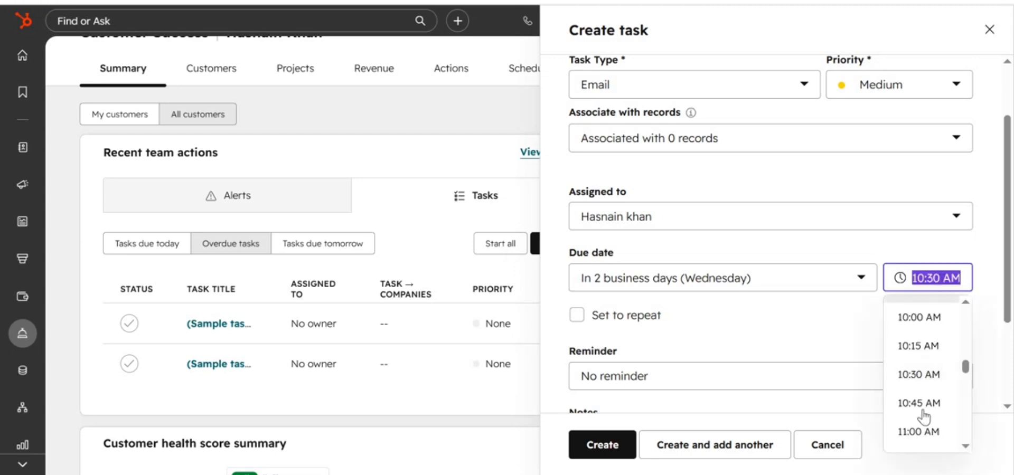
left_click(919, 432)
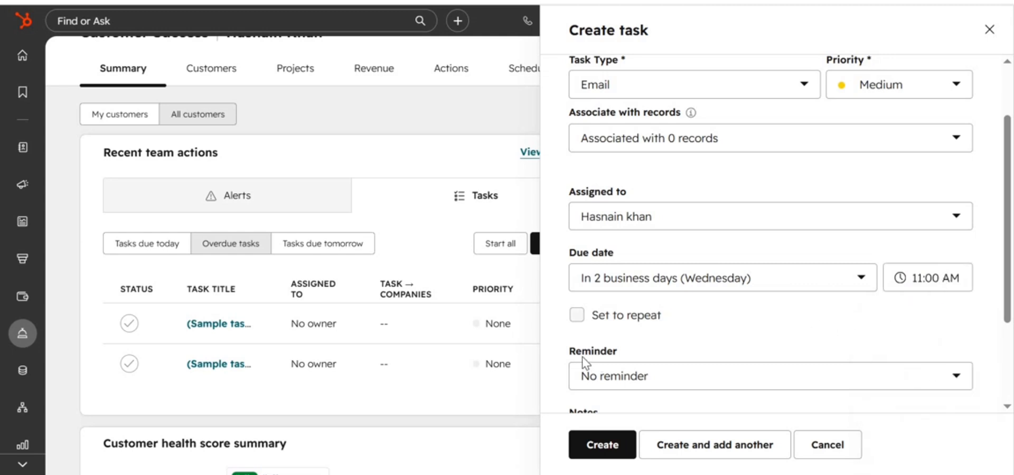
left_click(577, 317)
left_click(761, 311)
left_click(761, 322)
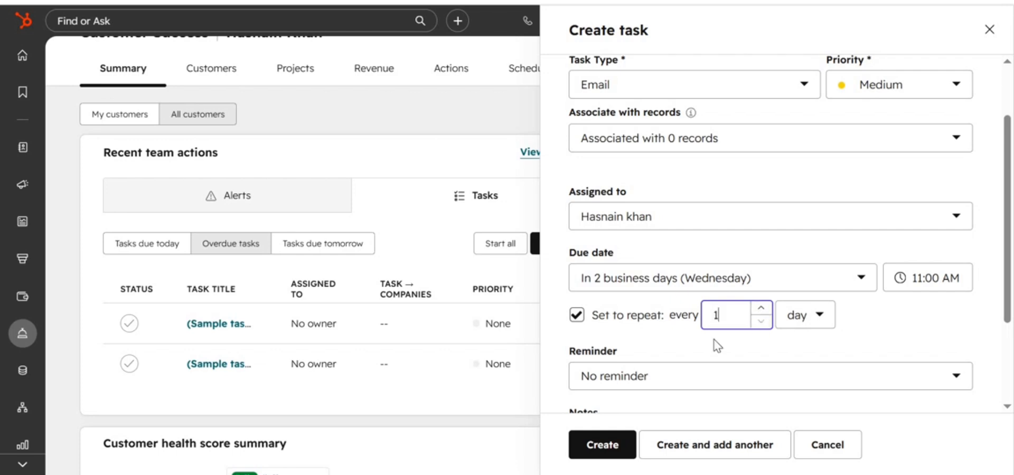
scroll(745, 272, "up", 2)
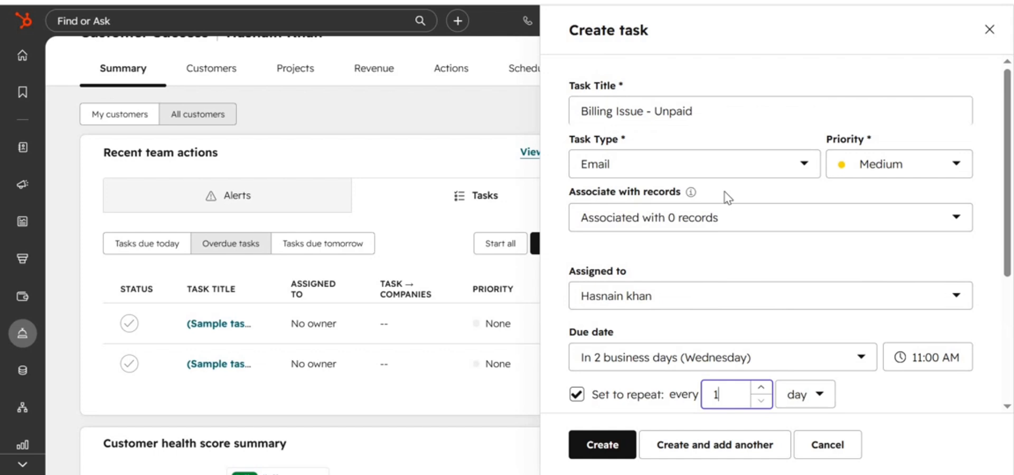
scroll(720, 217, "down", 5)
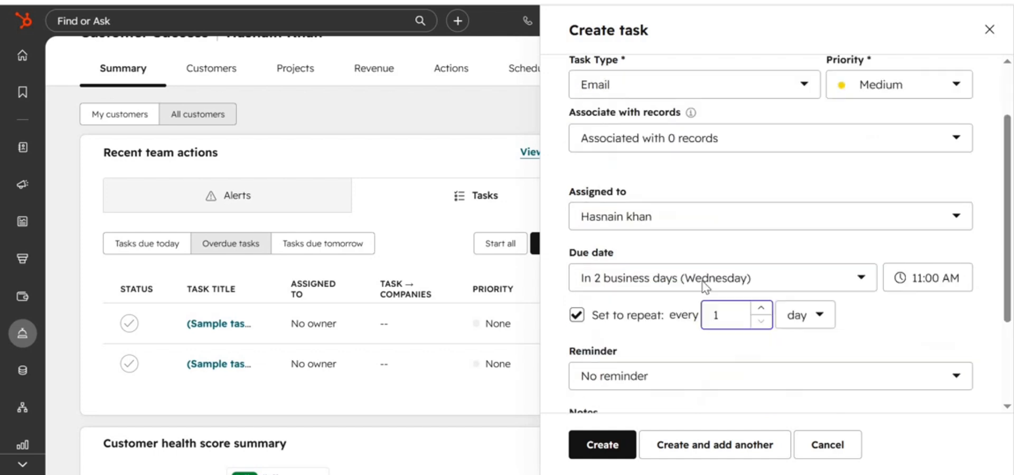
left_click(579, 189)
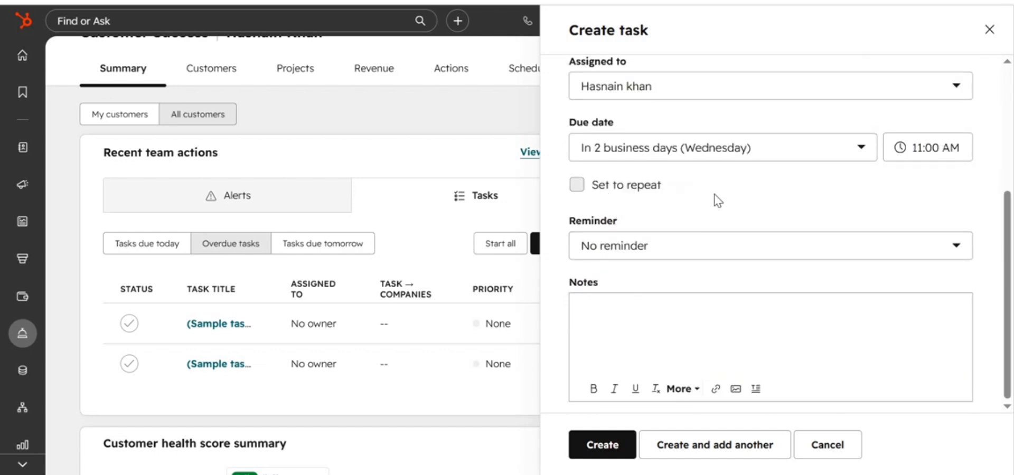
Set the reminder to 30 minutes before and add the note "This customer is facing problem in paying online system. There is an issue with banking ATM card.".
left_click(687, 254)
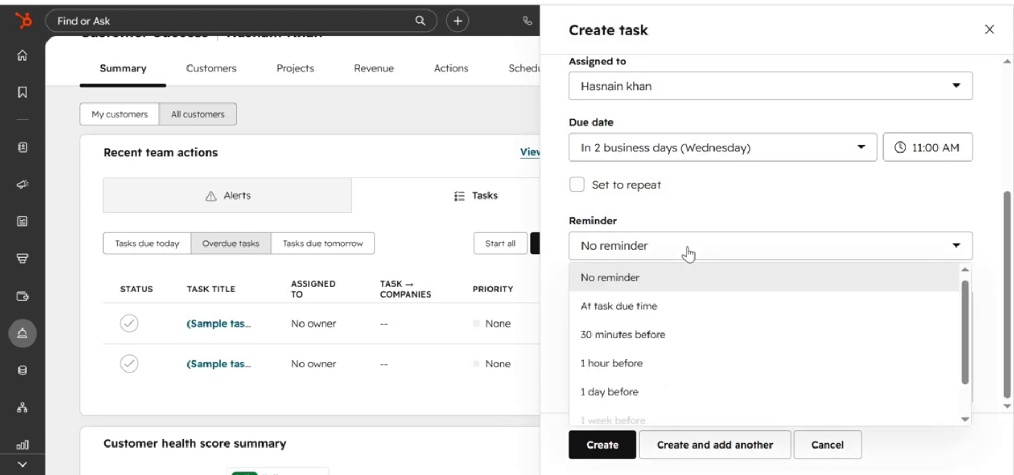
left_click(655, 335)
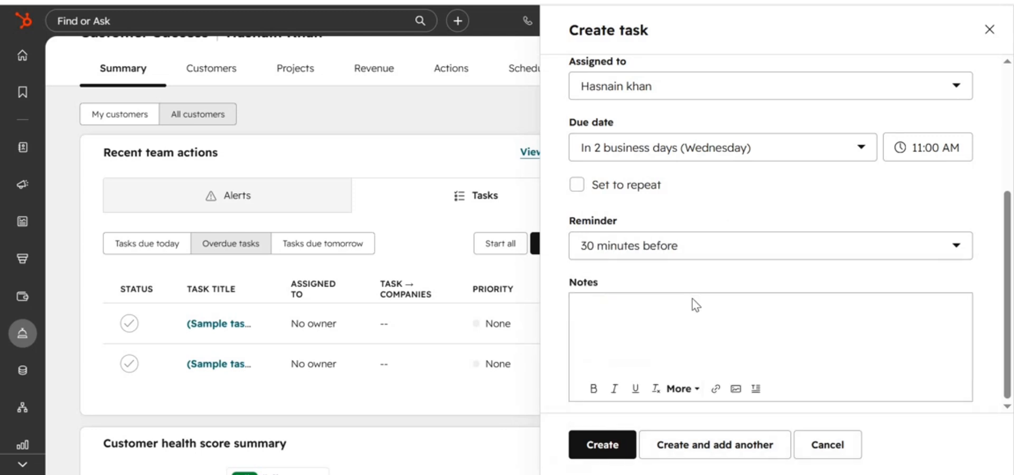
left_click(687, 334)
type("This customer is facing p;ro")
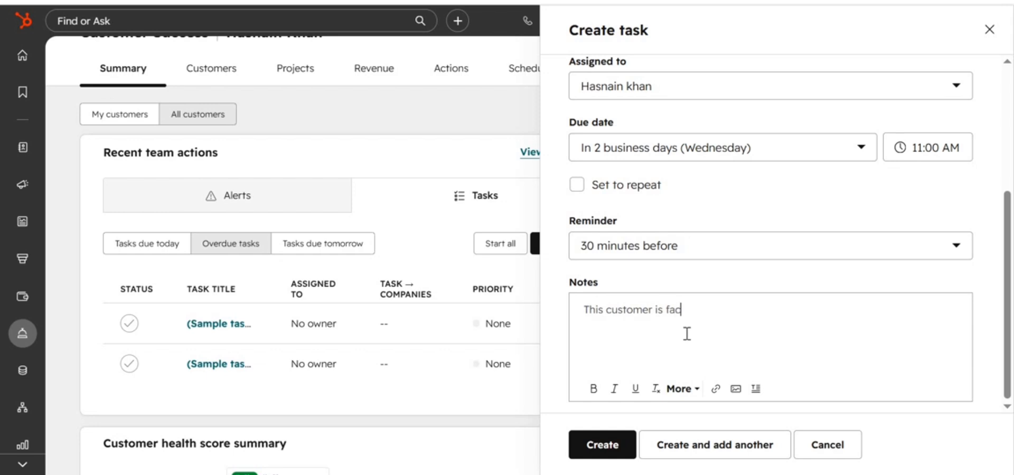
key("BackSpace")
type("roblem in ")
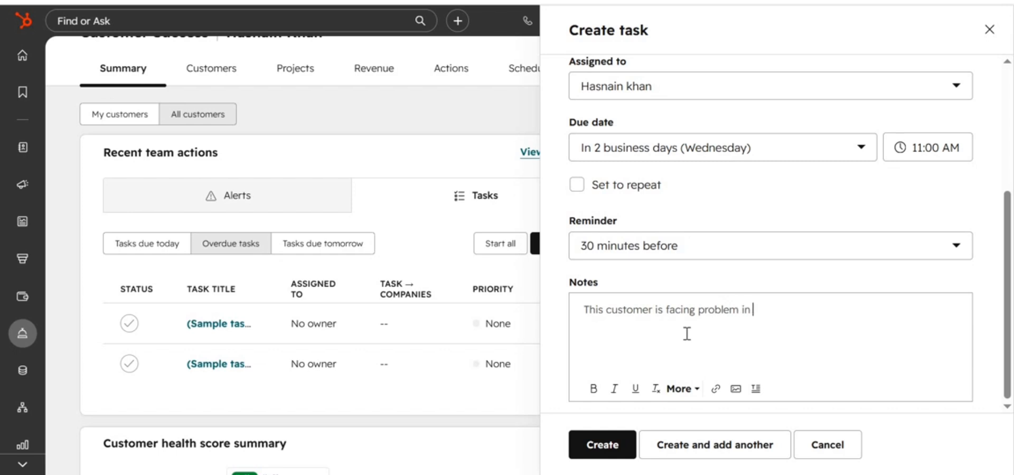
type("paying online system. There is an issue with ban")
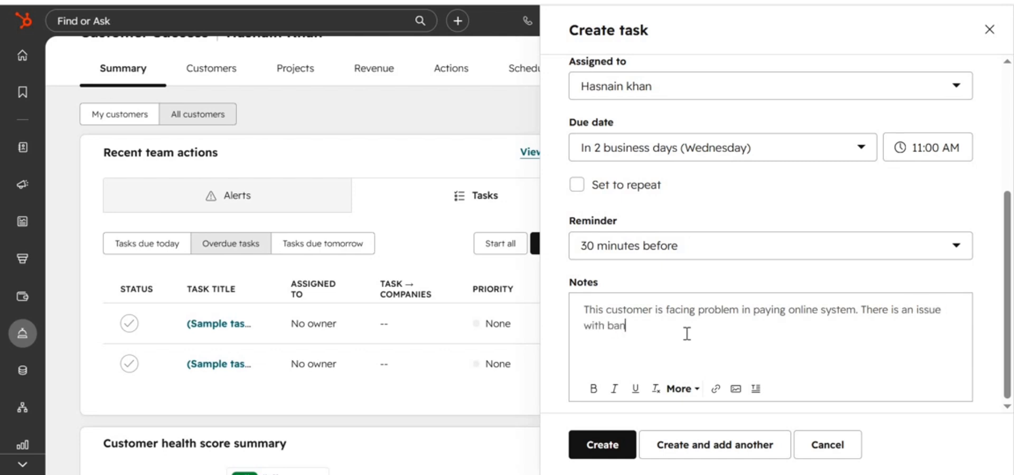
type("king ATM card.")
Make "ATM card." in the note bold and underlined, and create the task.
key("shift+Left")
mouse_move(656, 332)
left_mouse_down()
mouse_move(609, 335)
mouse_move(648, 332)
left_mouse_up()
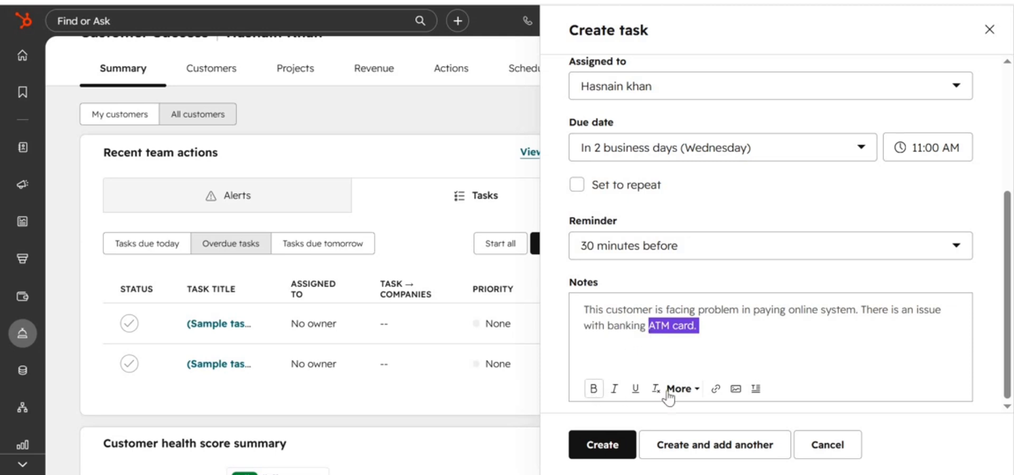
left_click(594, 389)
left_click(635, 389)
left_click(784, 365)
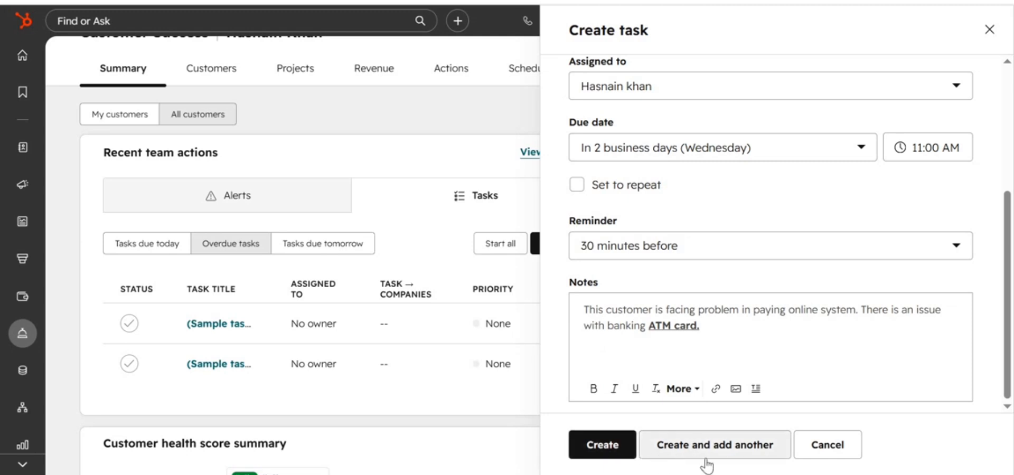
left_click(633, 444)
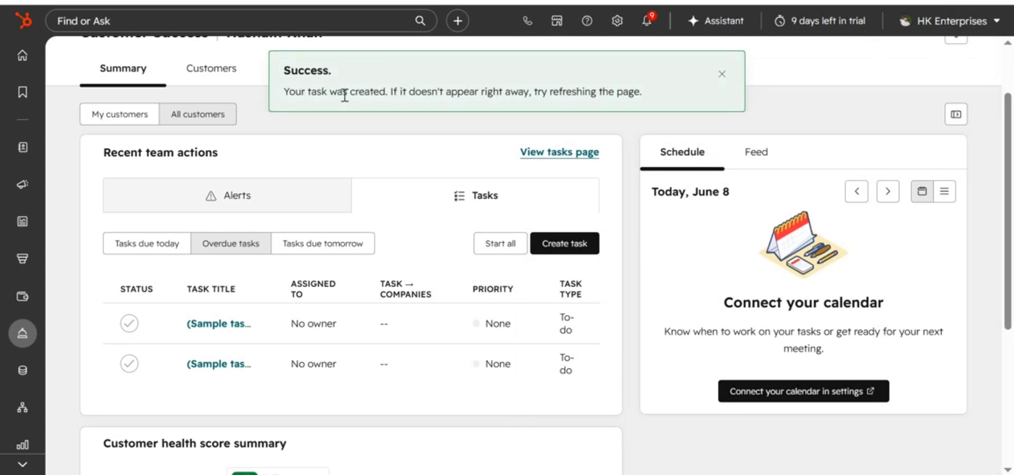
Switch the Customer Success summary to My customers and review its recent actions, company views and health score sections.
scroll(396, 309, "down", 2)
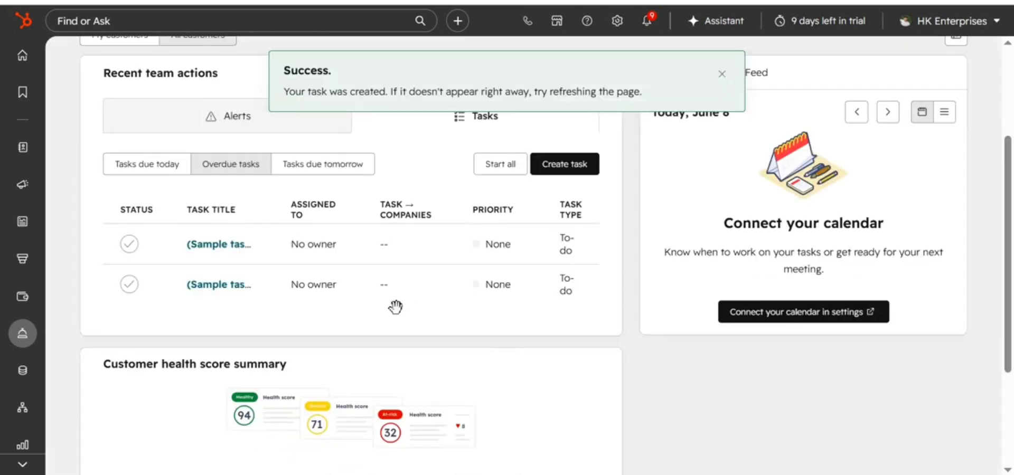
scroll(395, 306, "up", 3)
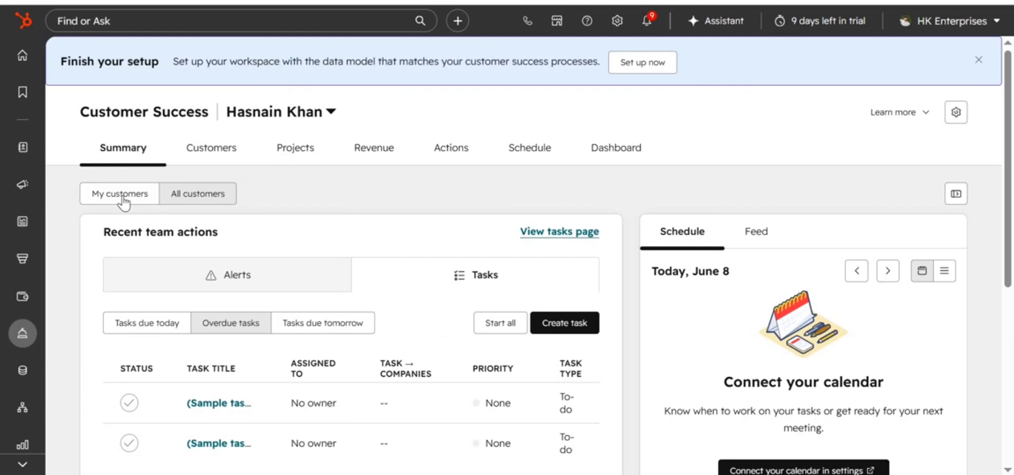
left_click(123, 197)
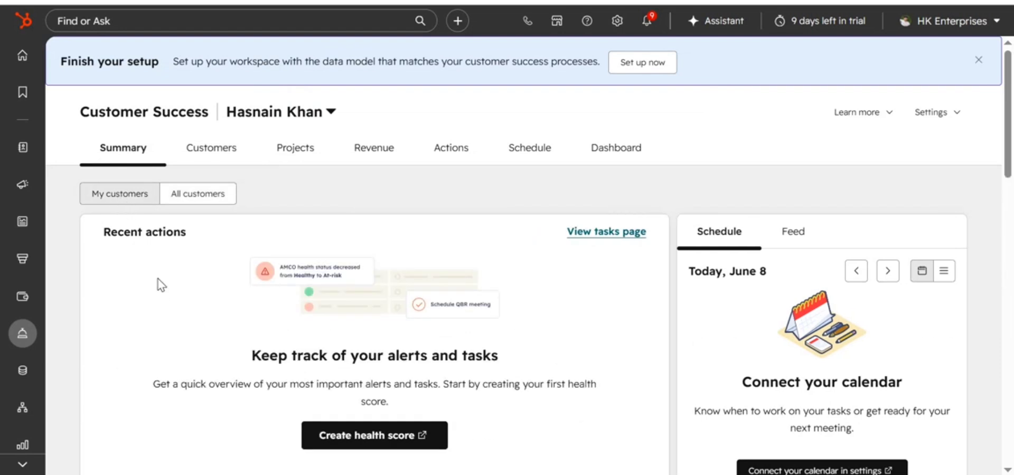
scroll(157, 279, "down", 9)
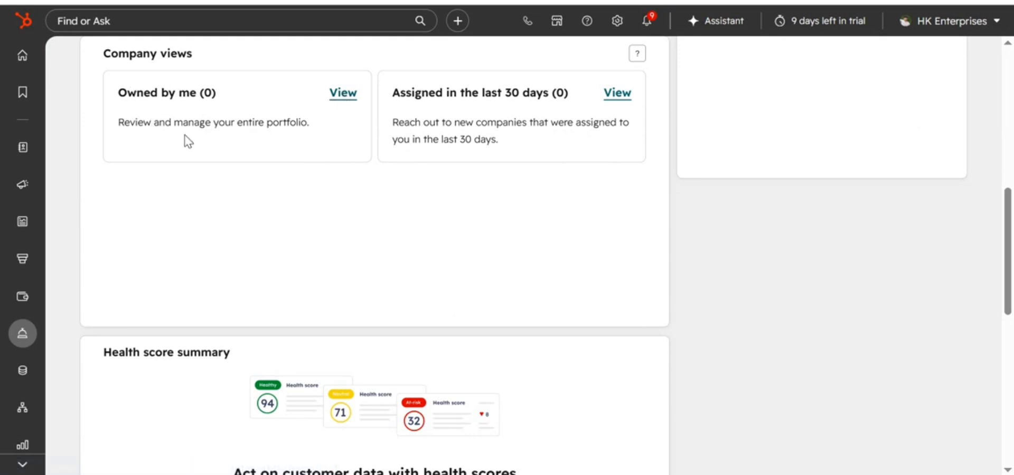
scroll(188, 220, "up", 9)
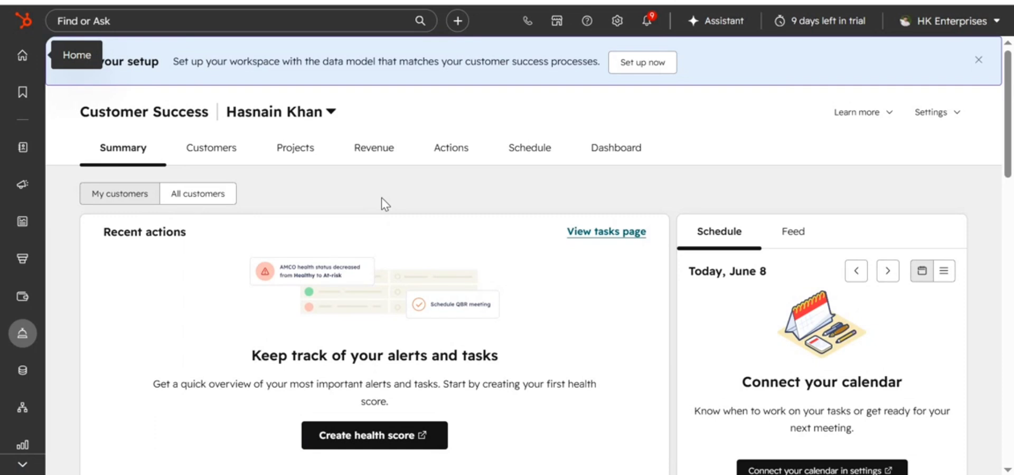
Go to the home page and examine its meetings, tasks, activity feed and recent activity sections.
left_click(22, 63)
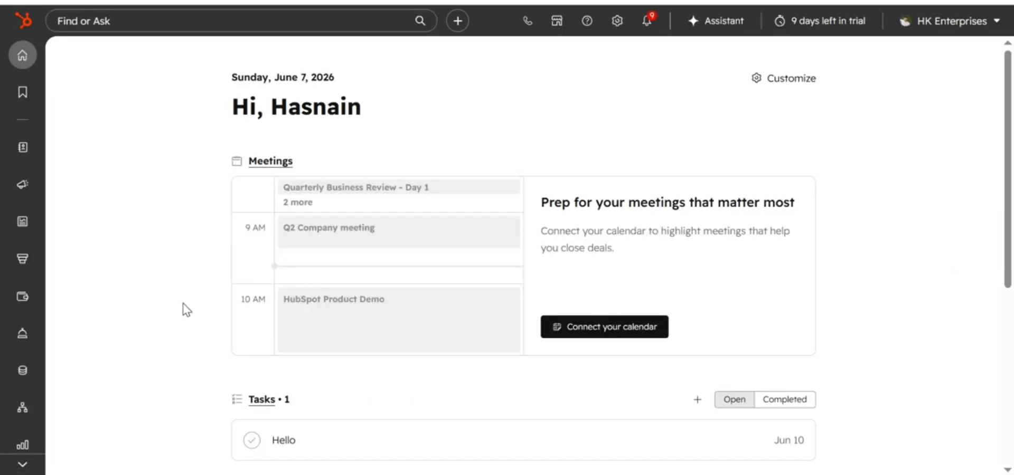
scroll(186, 309, "down", 3)
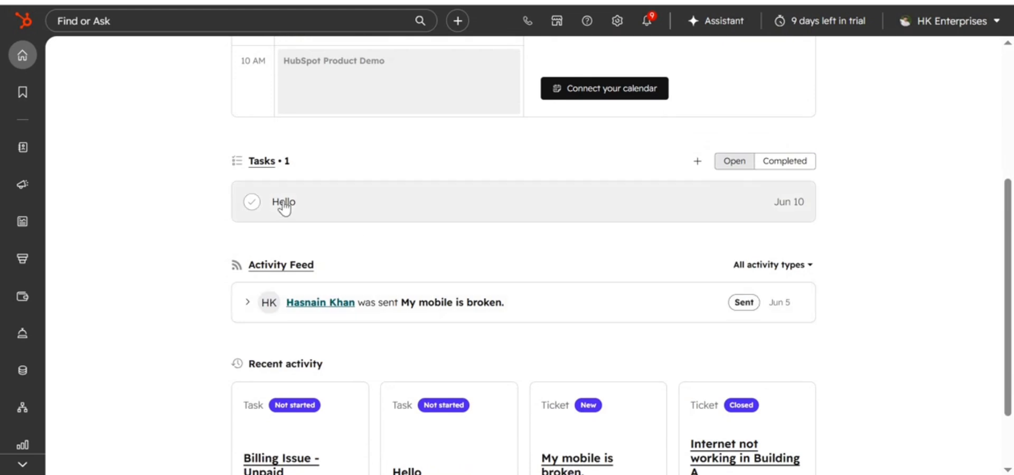
scroll(177, 264, "up", 5)
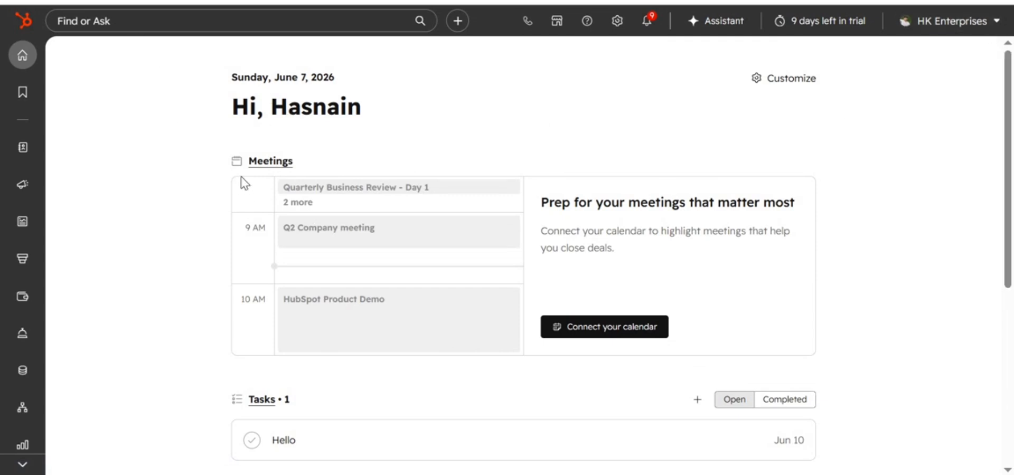
scroll(181, 238, "down", 5)
scroll(179, 247, "down", 2)
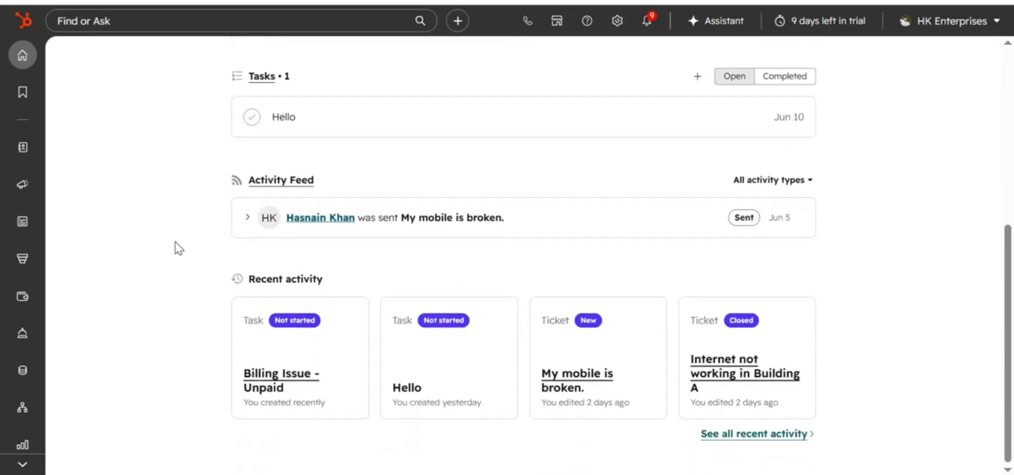
left_click_drag(251, 278, 325, 281)
left_click(325, 281)
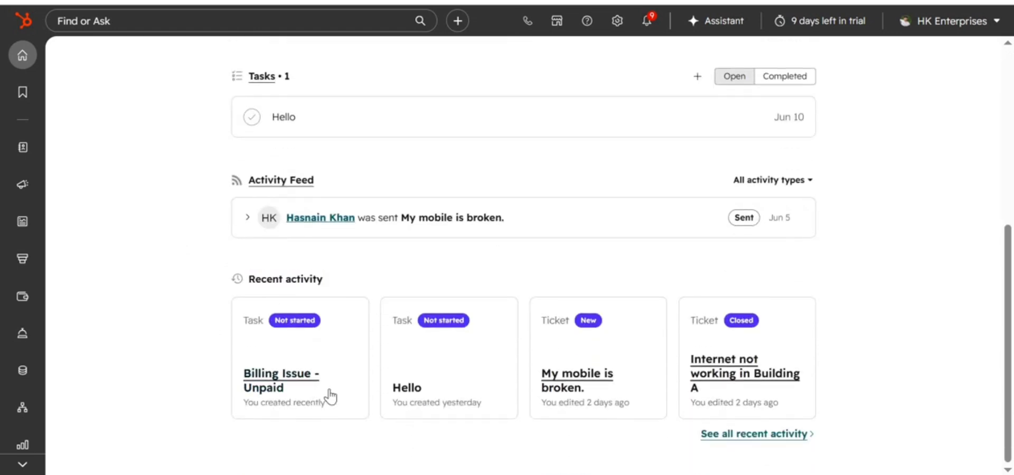
Open the "Billing Issue - Unpaid" task from the recent activity, check its details and close them.
left_click(268, 391)
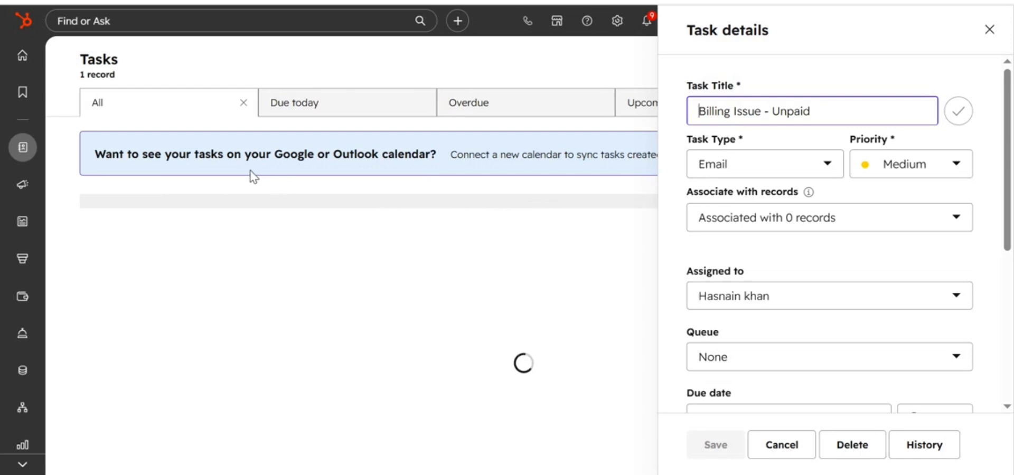
left_click_drag(344, 319, 159, 321)
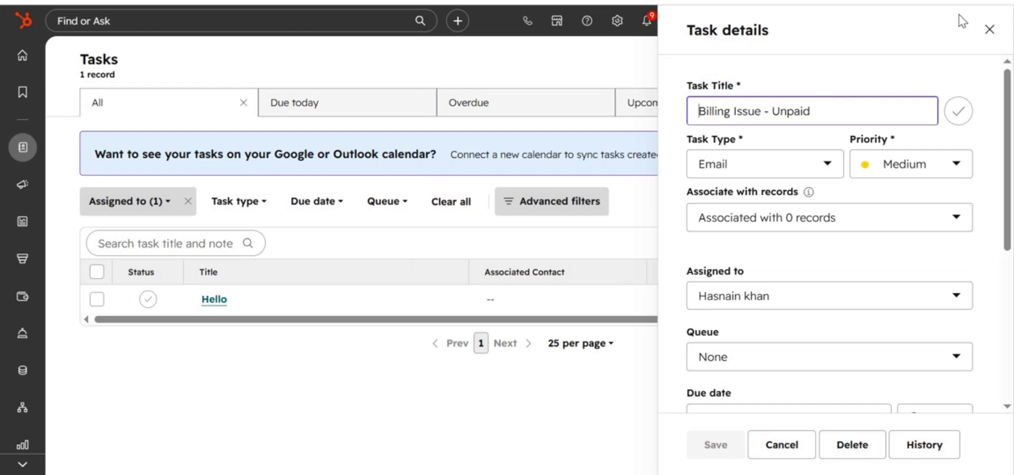
left_click(989, 30)
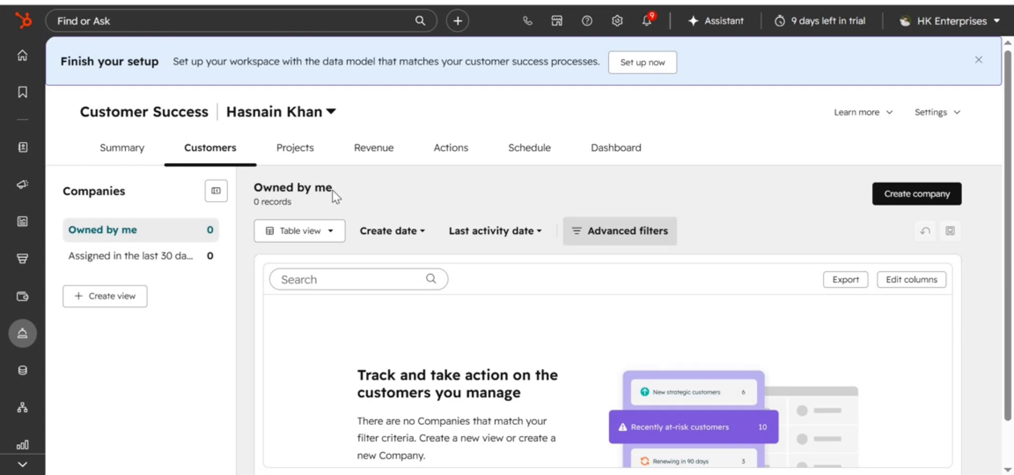
Look over the "Owned by me" company view and its filters in the Customers section of Customer Success.
left_click_drag(254, 188, 337, 188)
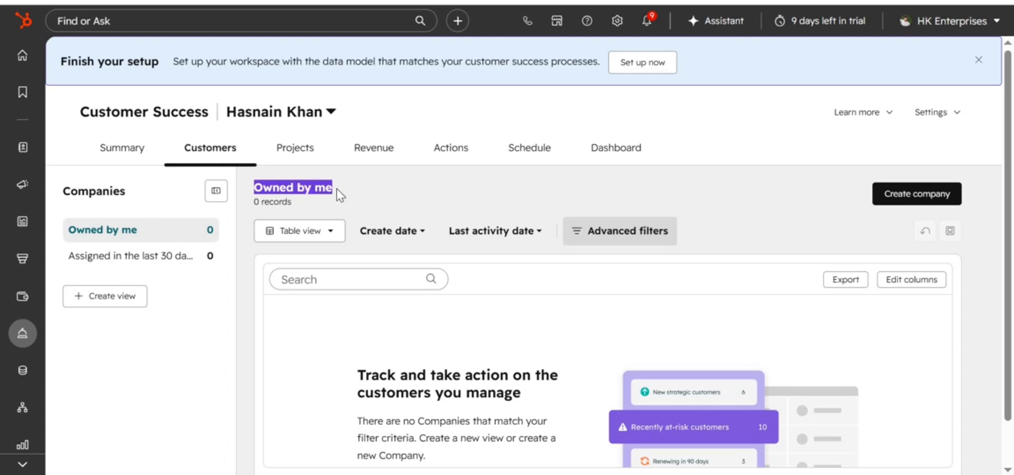
left_click(337, 188)
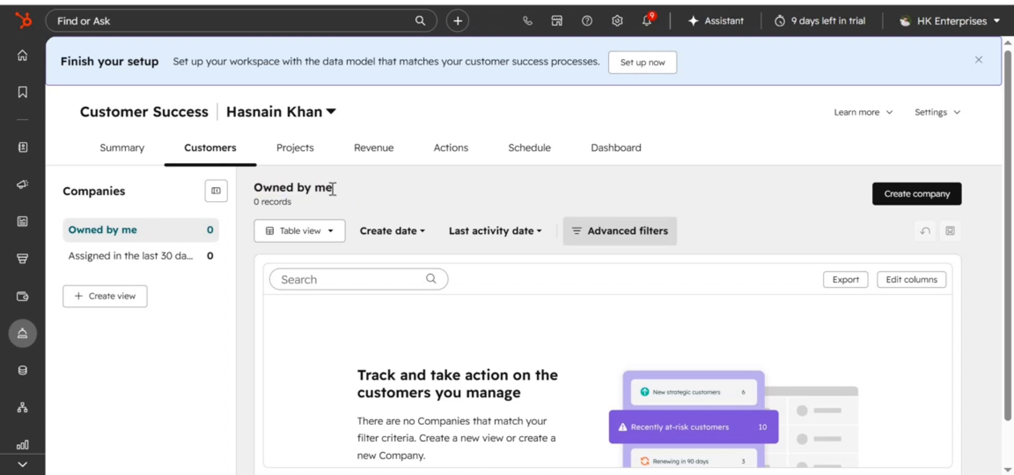
scroll(366, 239, "down", 1)
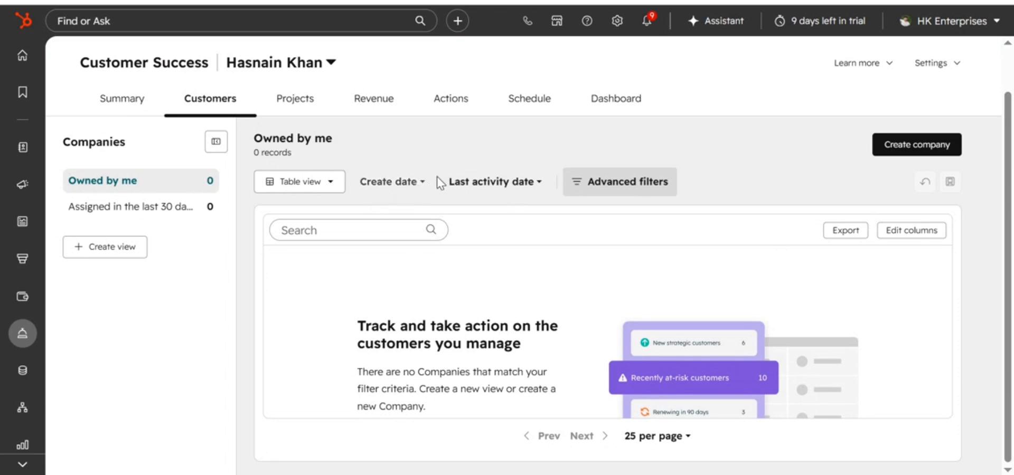
scroll(364, 199, "up", 1)
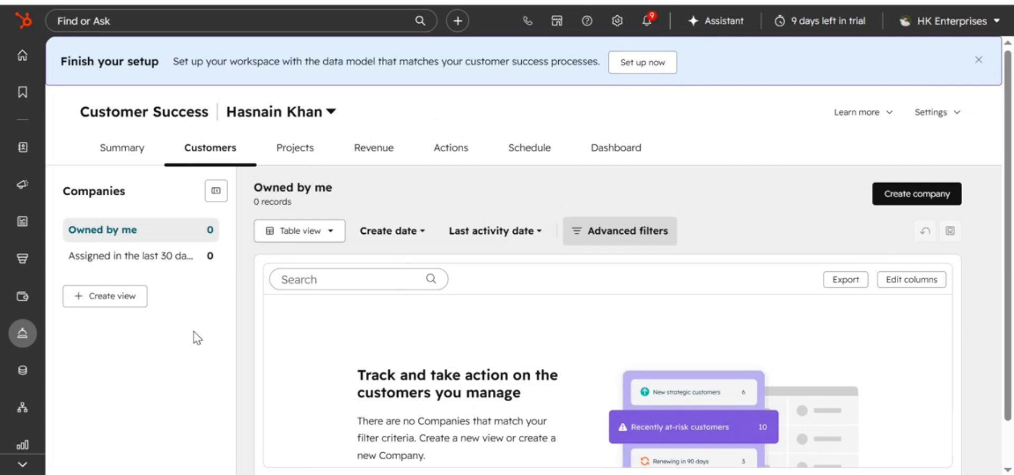
left_click(914, 196)
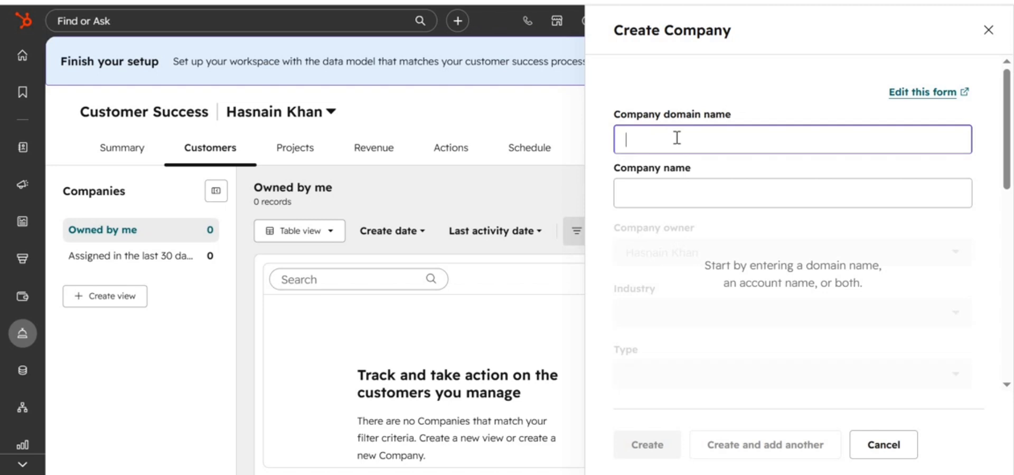
type("www.")
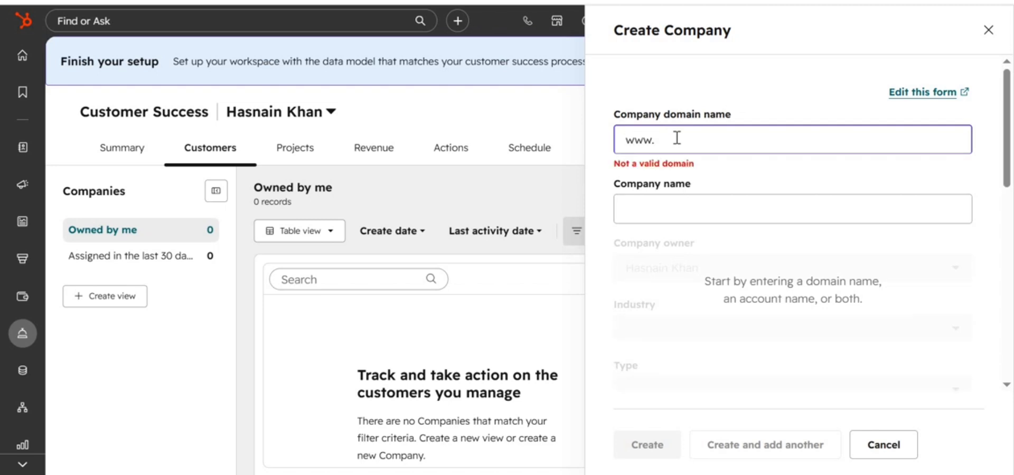
type("abc.com")
left_click(692, 190)
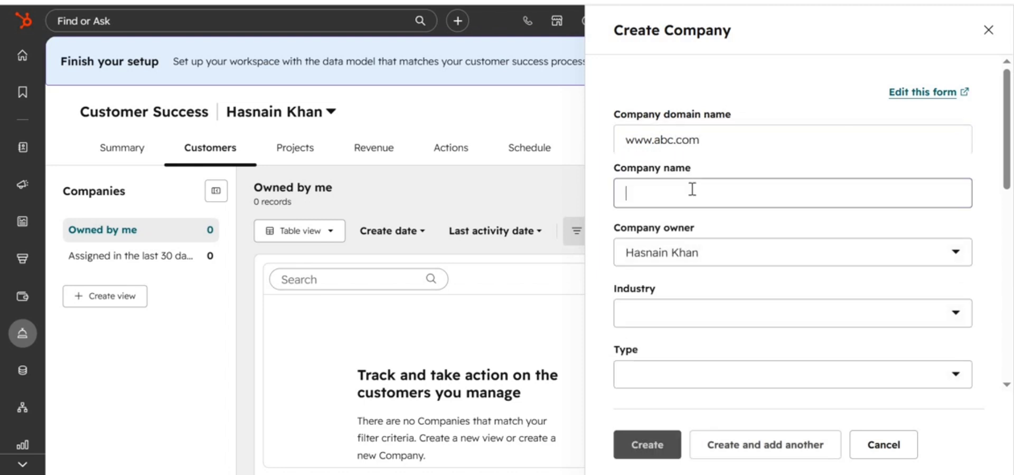
type("aabc so")
key("BackSpace")
key("BackSpace")
key("BackSpace")
key("BackSpace")
key("BackSpace")
key("BackSpace")
type("bc")
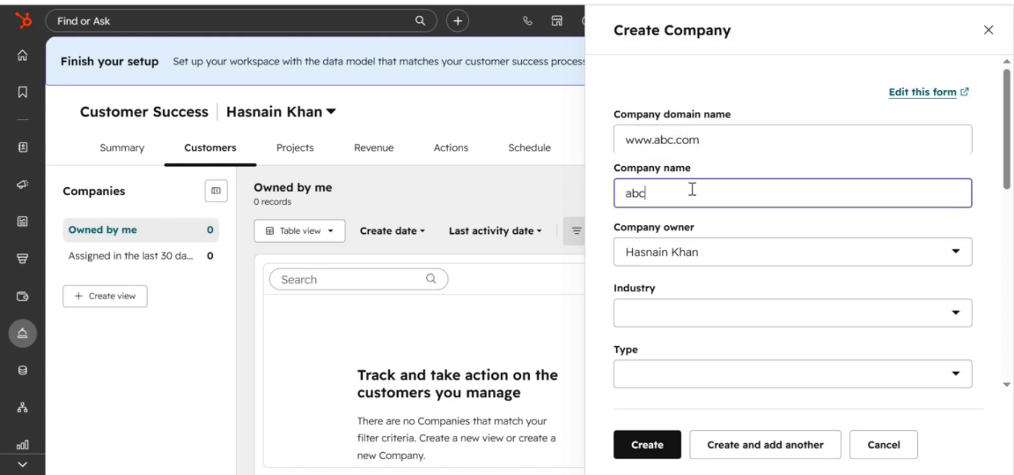
type(" softwares")
Set the company owner to the last user in the owner list and look at the available industry options.
left_click(696, 256)
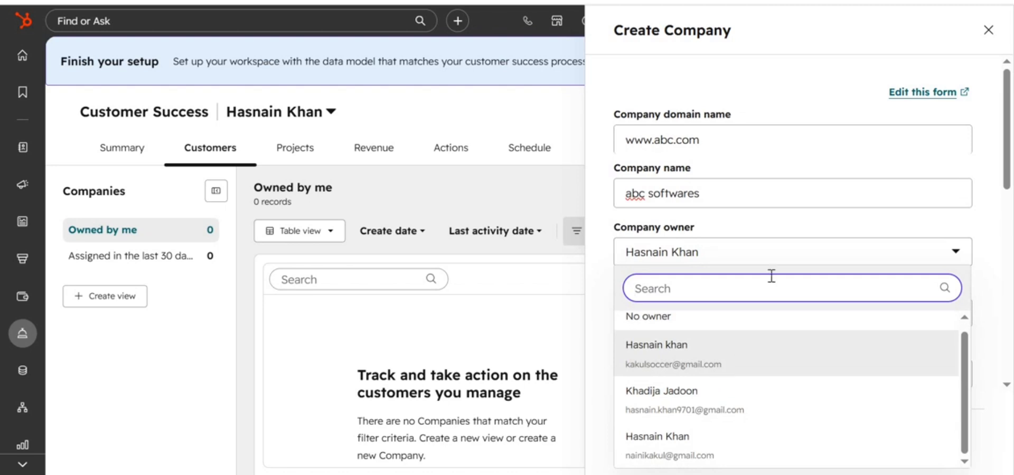
scroll(777, 264, "down", 2)
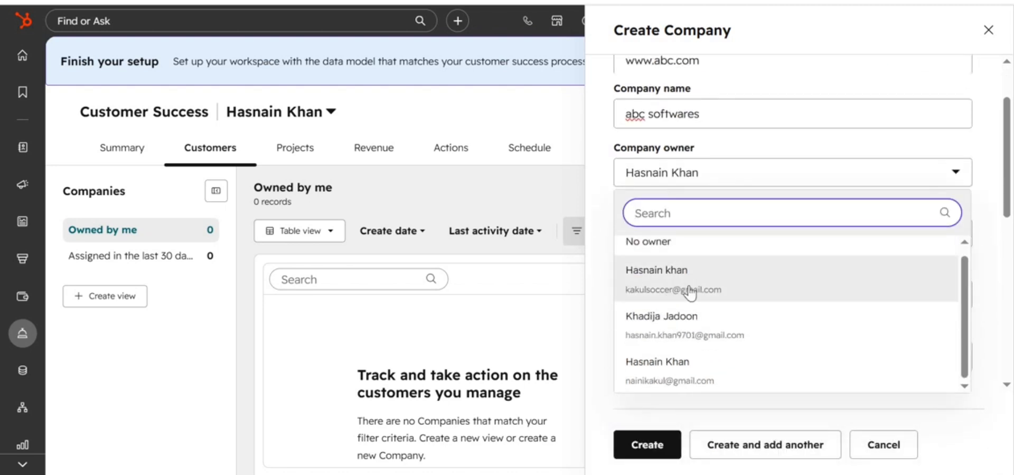
left_click(677, 381)
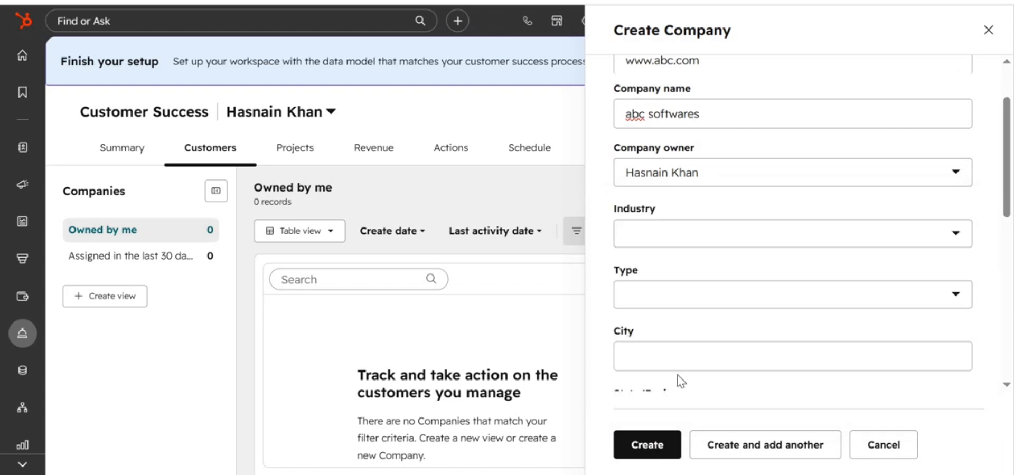
left_click(696, 210)
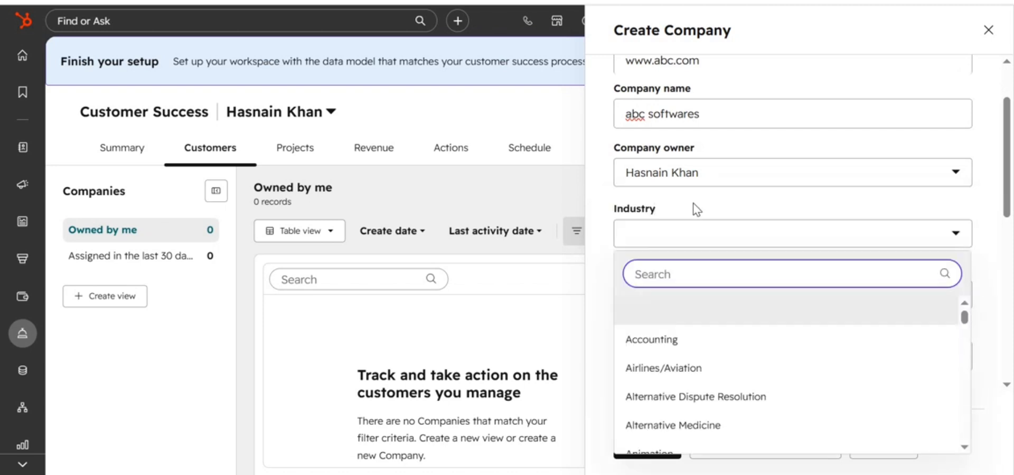
left_click(694, 205)
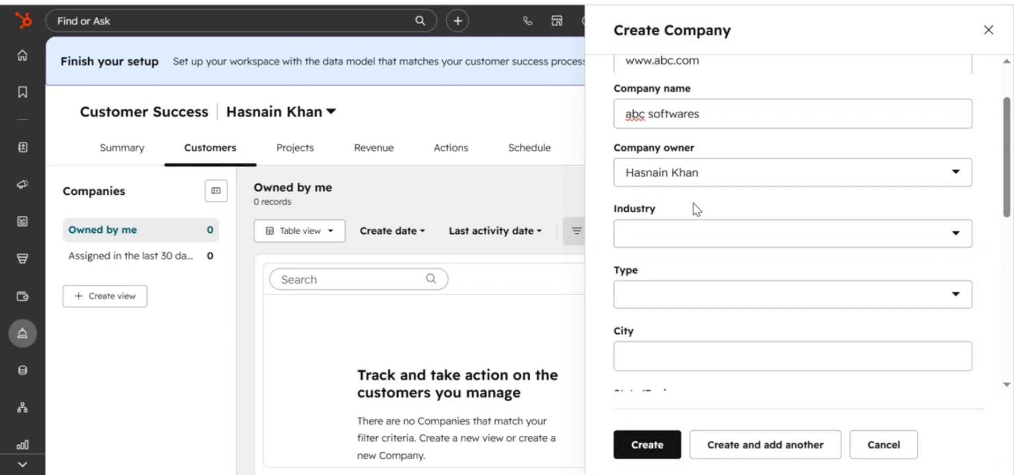
scroll(698, 222, "up", 2)
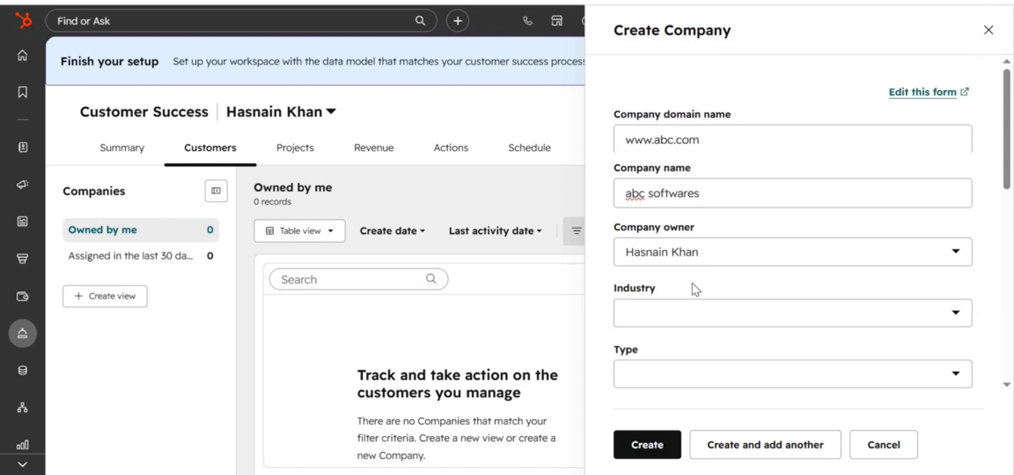
Set the new company's industry to Computer Networking and its type to Reseller.
scroll(697, 264, "down", 2)
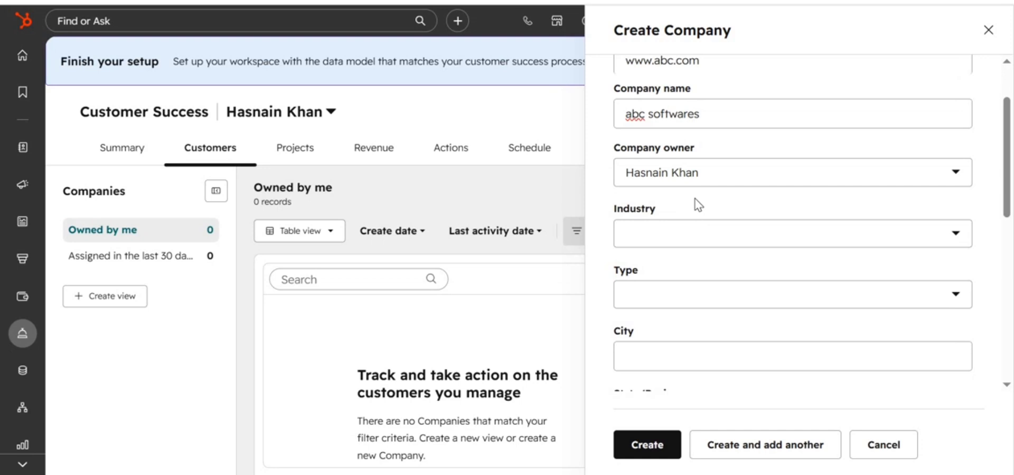
scroll(695, 202, "down", 2)
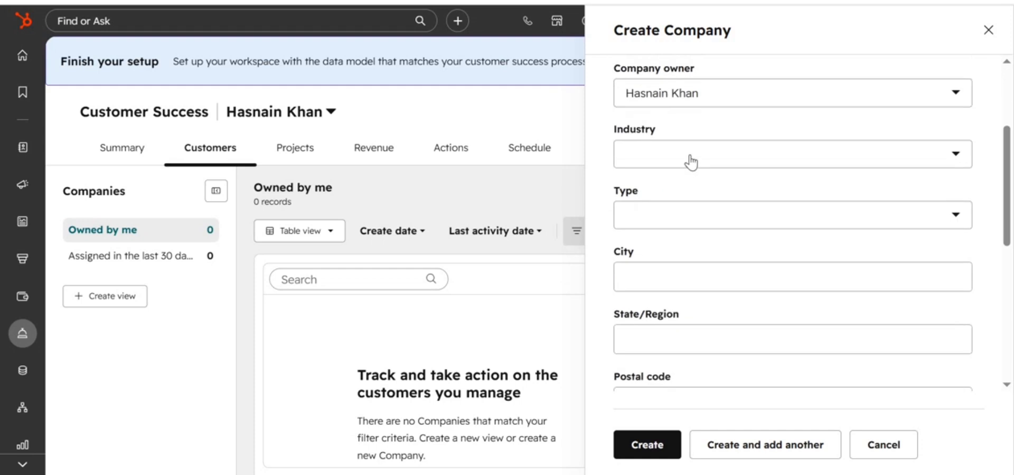
left_click(692, 155)
scroll(674, 325, "down", 10)
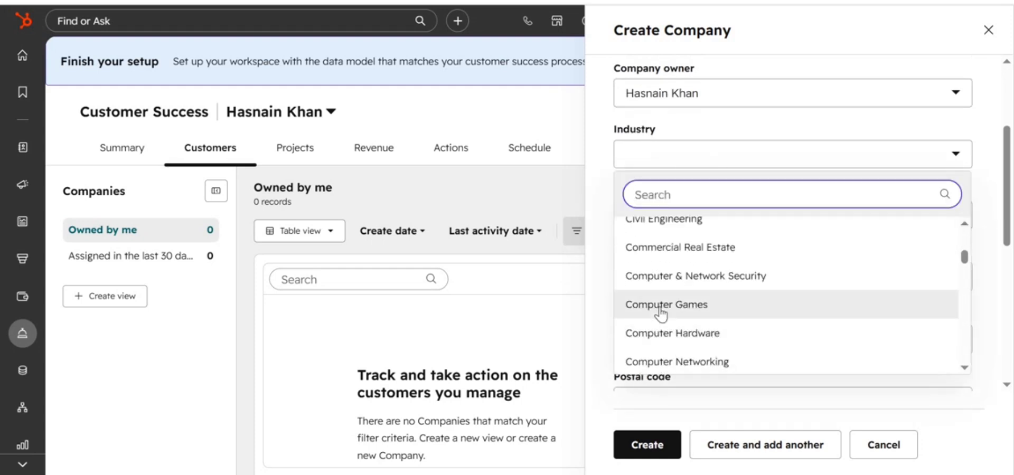
left_click(677, 364)
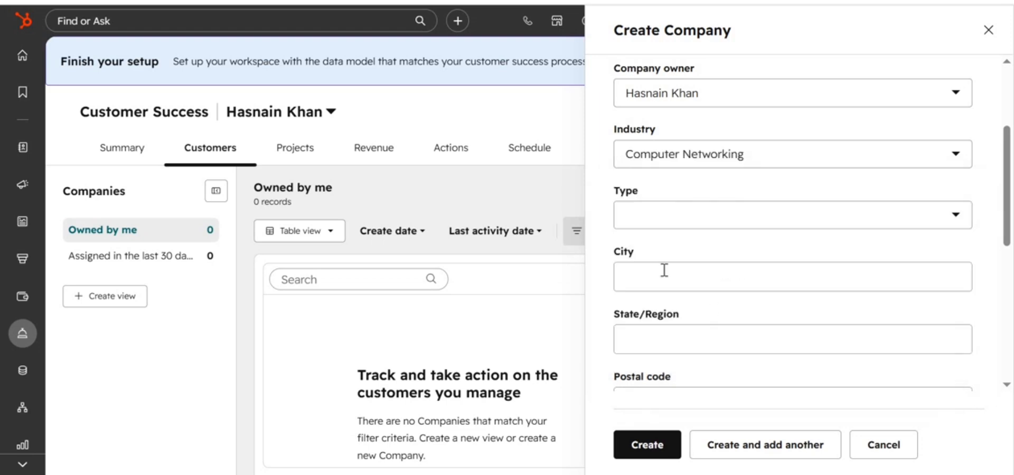
left_click(670, 222)
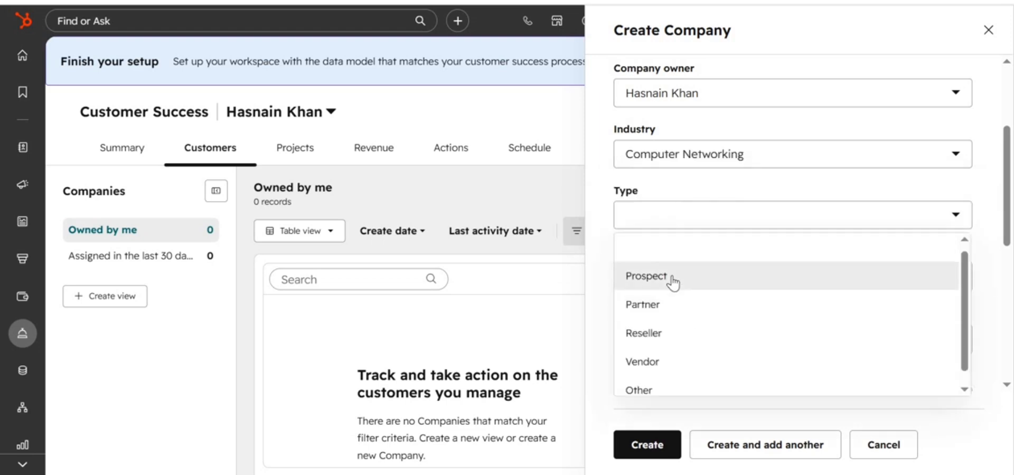
scroll(674, 345, "down", 1)
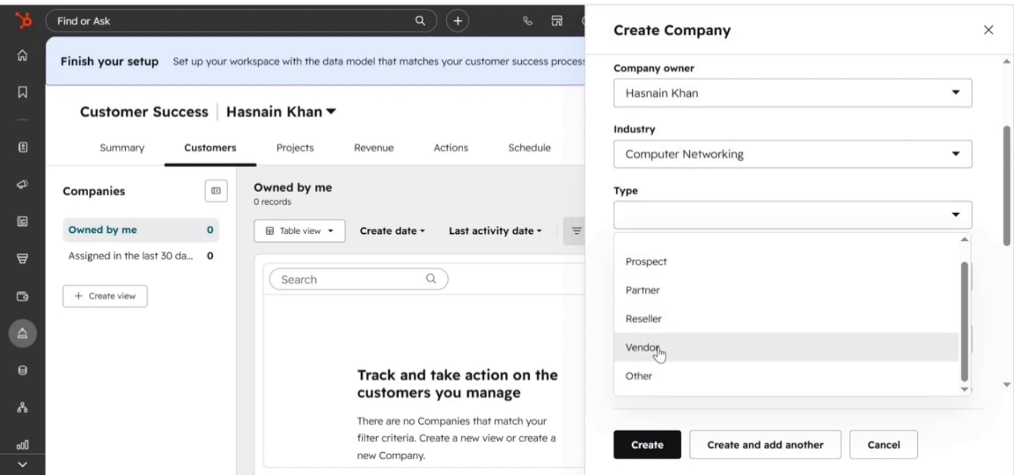
left_click(672, 319)
Enter Ajman as the company's city and United Arab Emirates as its state/region.
left_click(694, 275)
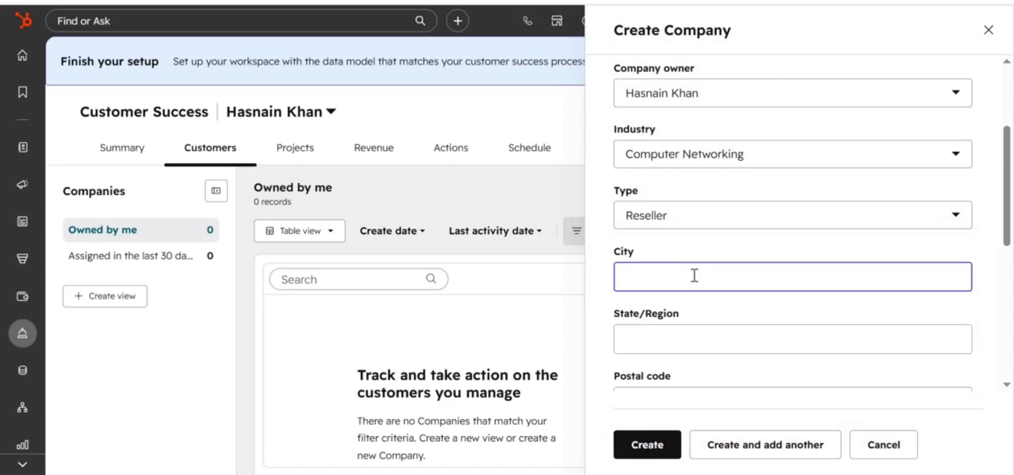
type("AJmAN")
key("BackSpace")
key("BackSpace")
key("BackSpace")
key("BackSpace")
key("BackSpace")
type("aJ")
key("BackSpace")
key("BackSpace")
type("Ajman")
left_click(729, 327)
type("United A")
key("BackSpace")
type("a")
key("BackSpace")
type("Arab Emirates")
Enter 00000 as the company's postal code and 14 as the number of employees.
scroll(750, 325, "down", 2)
left_click(743, 330)
type("00000")
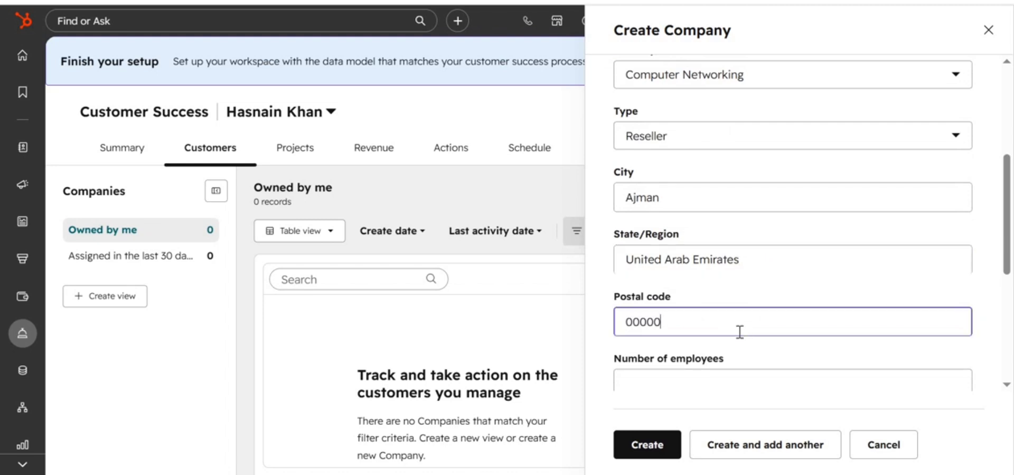
key("Tab")
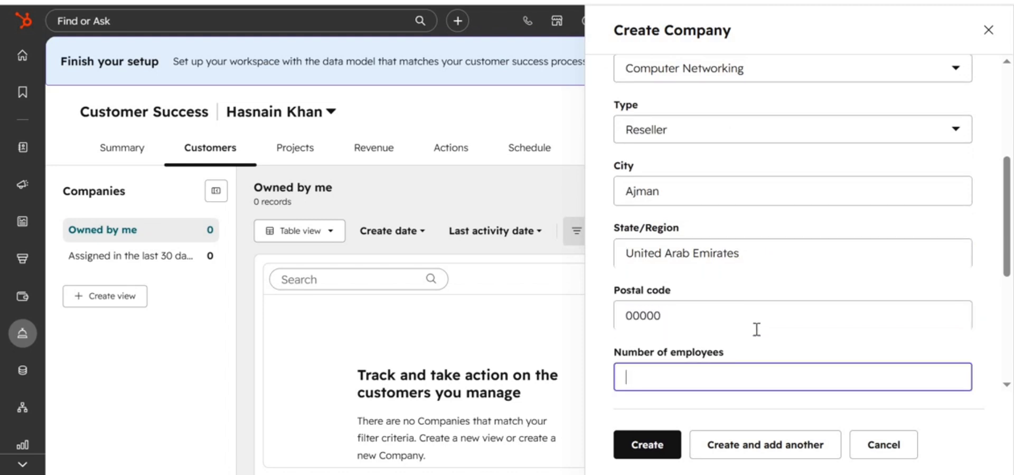
type("14")
key("Tab")
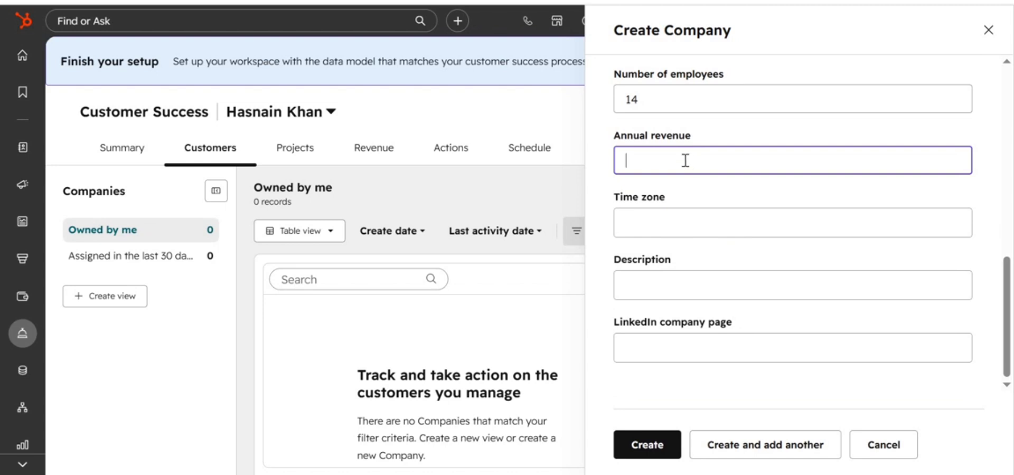
Set the company's annual revenue to $50,000.00.
type("500")
type("00")
type("AED")
key("BackSpace")
key("BackSpace")
key("BackSpace")
key("BackSpace")
left_click(692, 224)
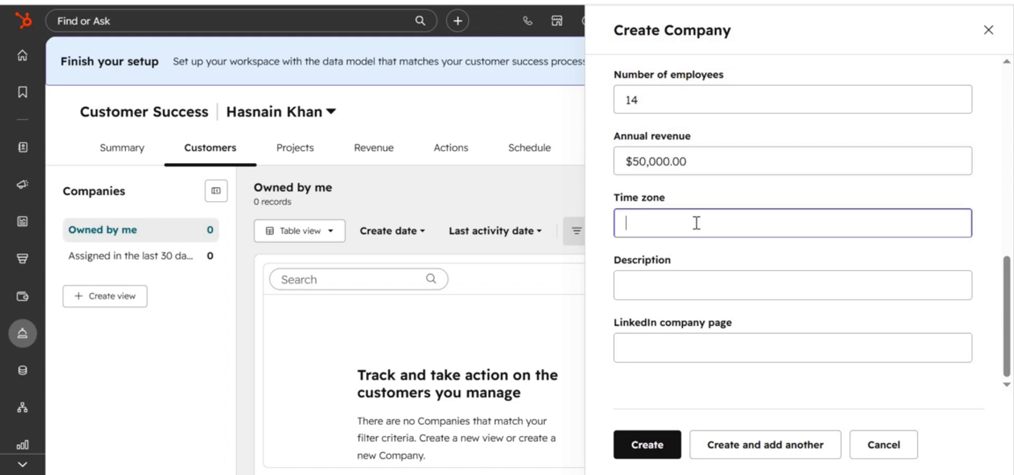
left_click(634, 162)
left_click(721, 162)
key("BackSpace")
type("0")
Set the company's time zone to "Abu Dhabi" and its description to "reseller".
left_click(714, 223)
type("Abu Dhabi")
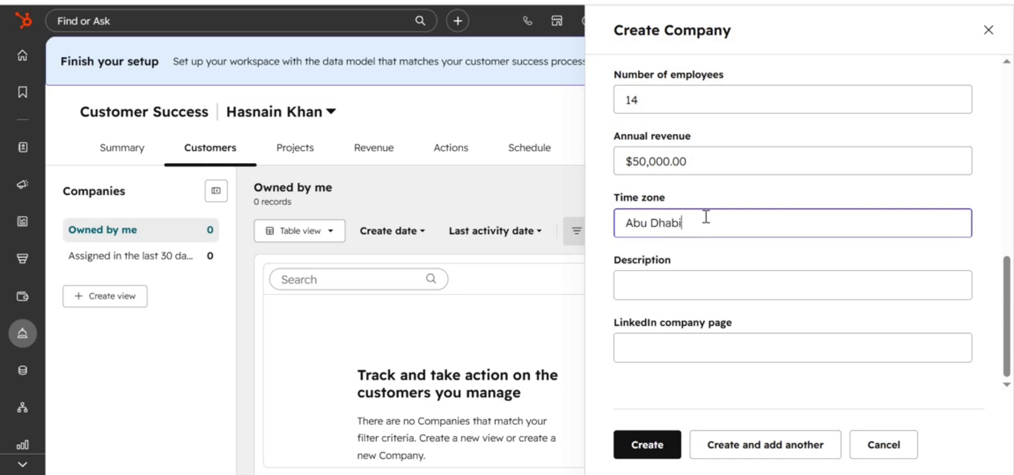
key("Tab")
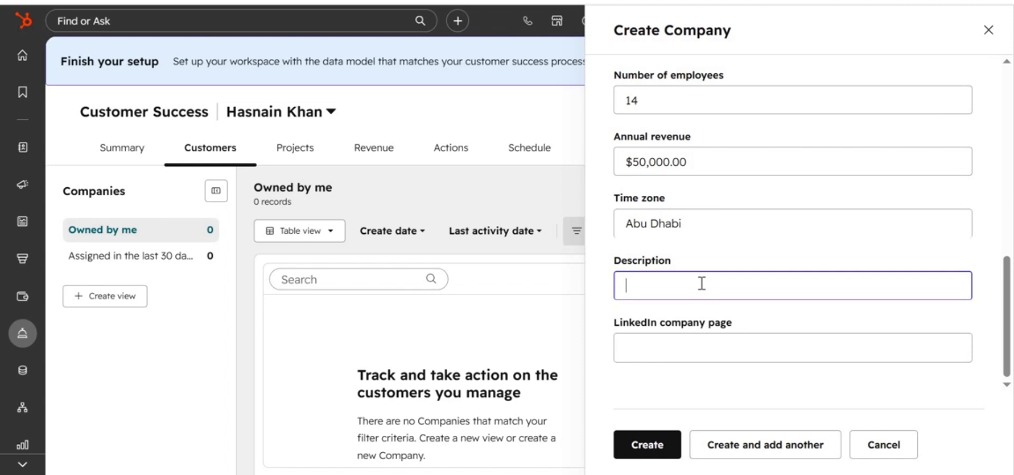
type("reseller")
Enter "xzy" as the LinkedIn company page and create the company.
left_click(747, 346)
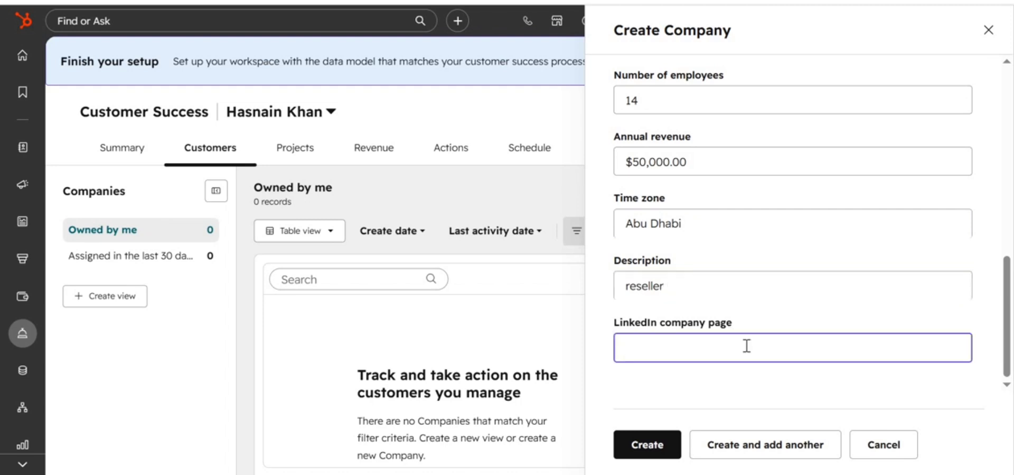
type("xzy")
left_click(658, 446)
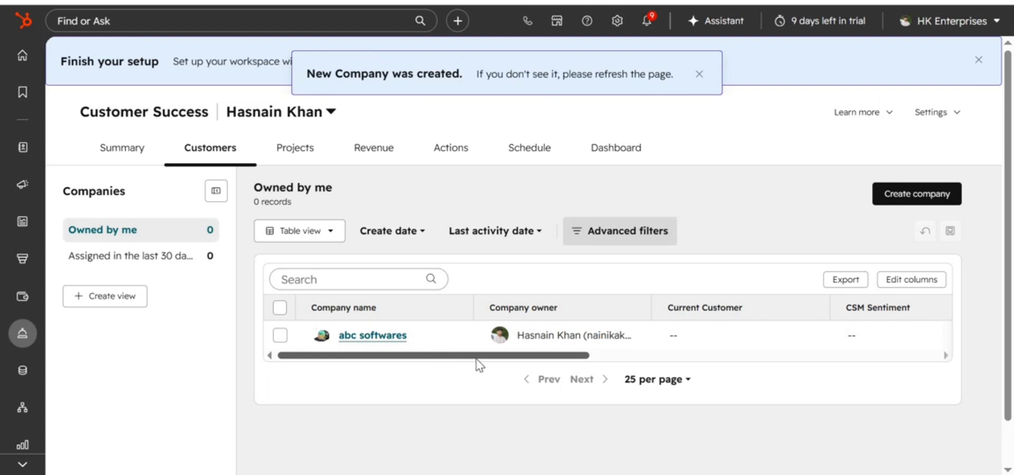
Look through the abc softwares row across all table columns, from company name to last activity date.
scroll(478, 363, "right", 2)
scroll(512, 364, "right", 5)
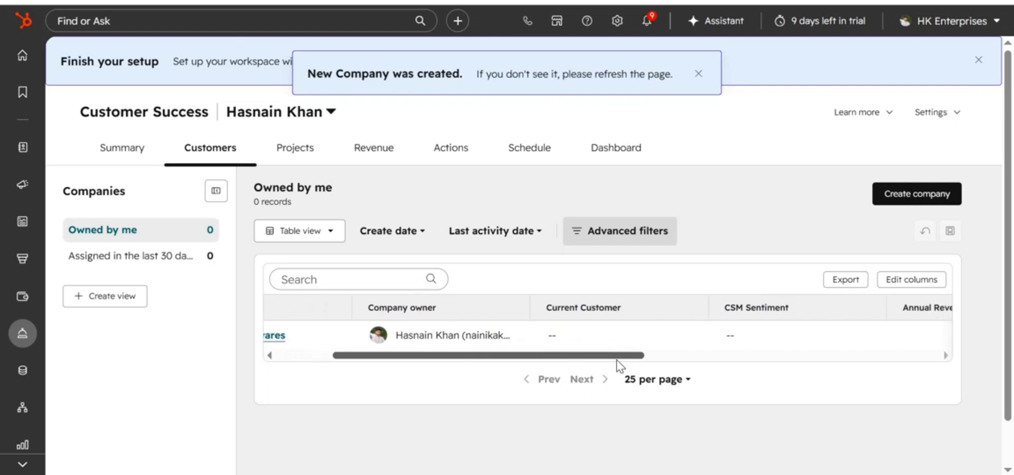
scroll(692, 365, "right", 10)
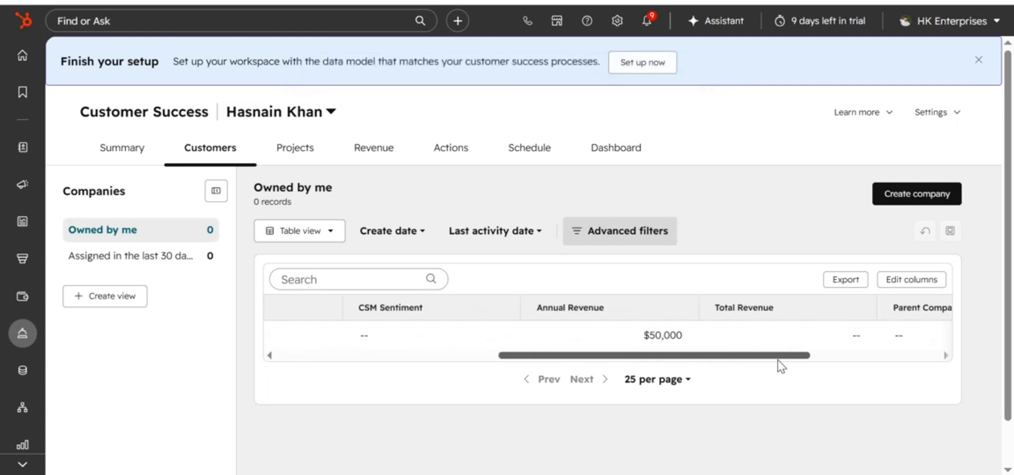
scroll(840, 363, "right", 3)
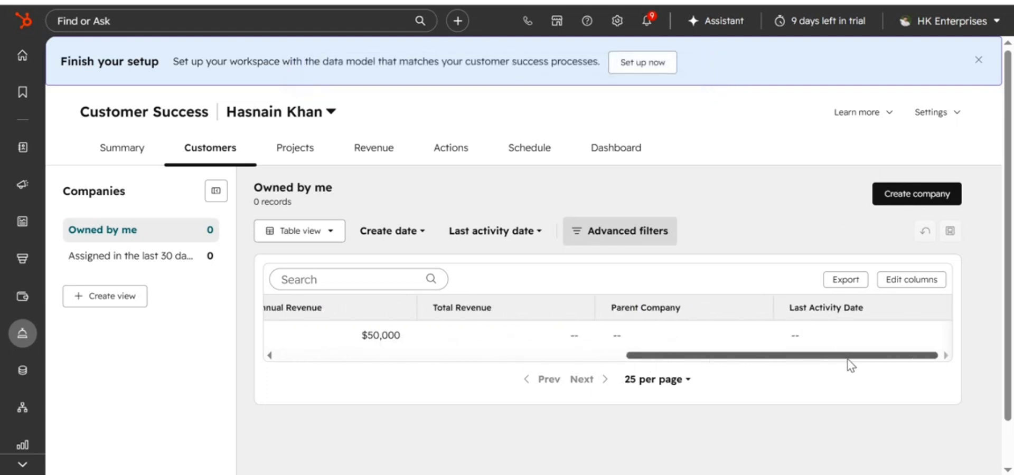
scroll(622, 364, "left", 3)
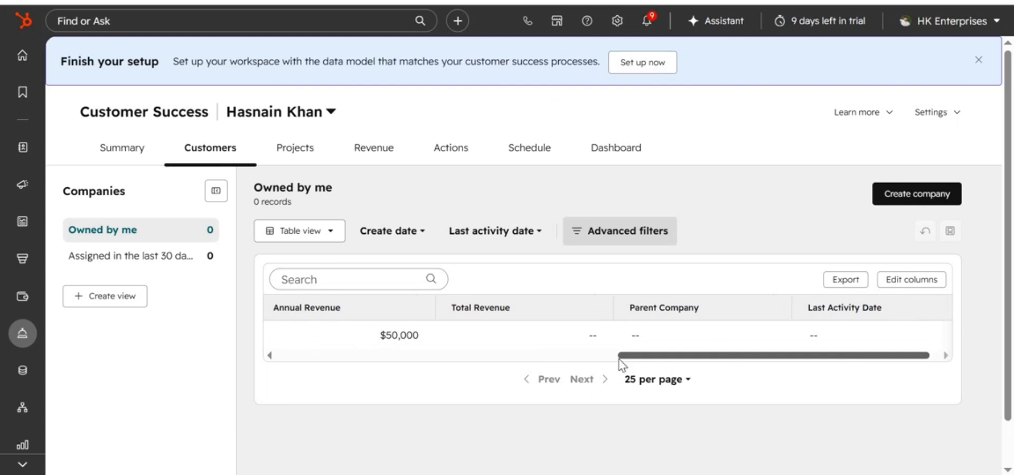
scroll(583, 364, "left", 6)
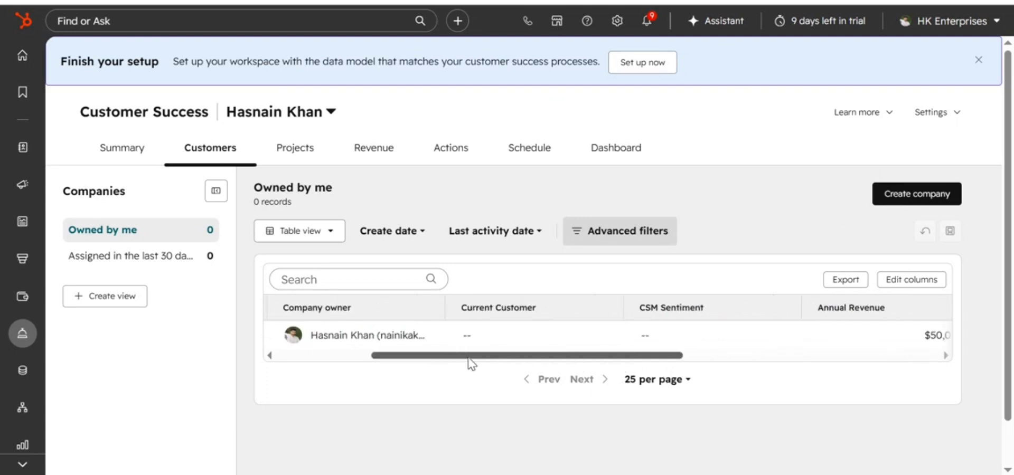
scroll(458, 362, "left", 2)
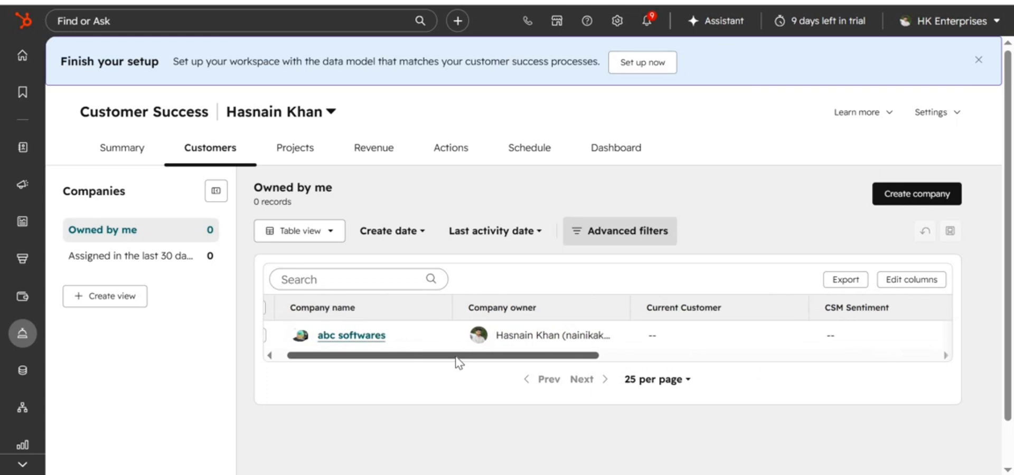
scroll(575, 363, "right", 3)
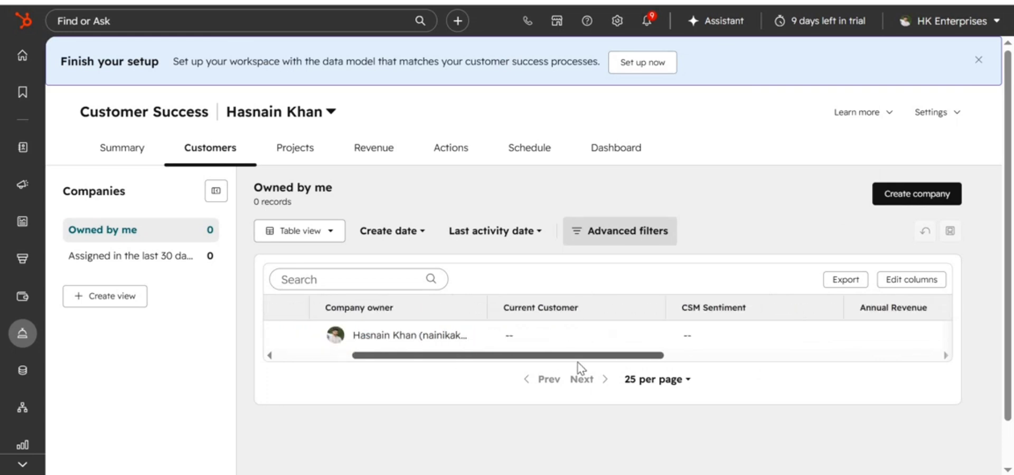
scroll(579, 366, "right", 2)
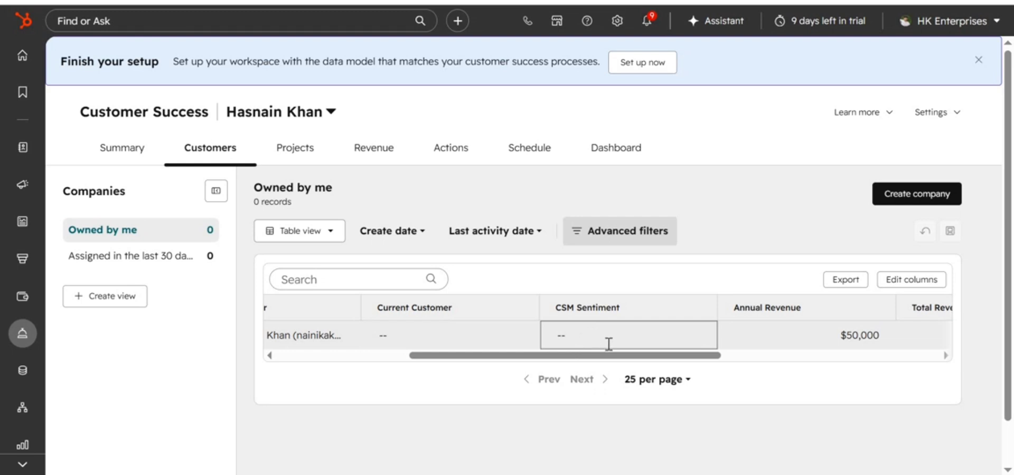
left_click_drag(620, 358, 415, 364)
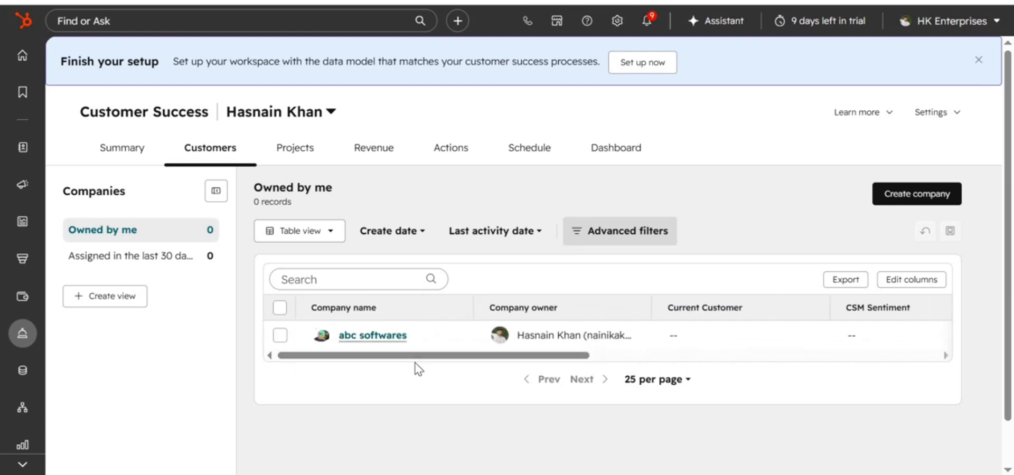
Open the abc softwares company preview, look at its email composer and close the draft.
left_click(404, 338)
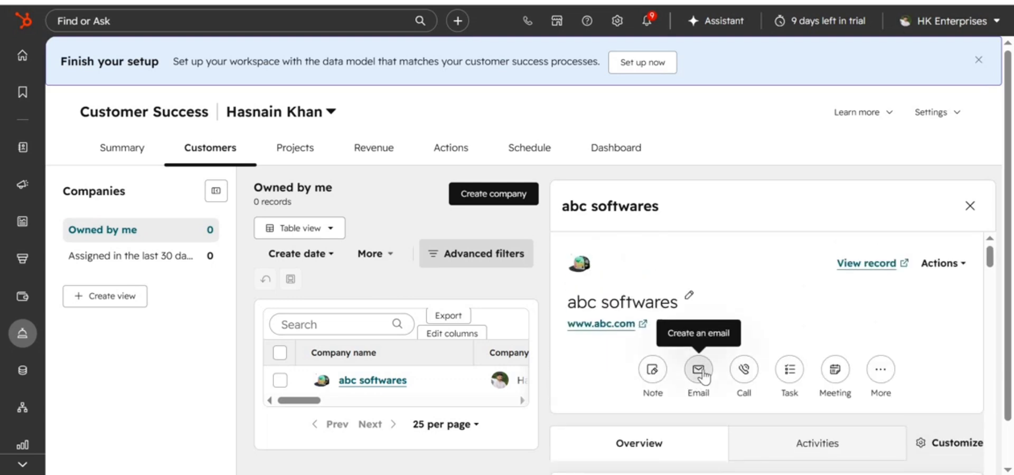
left_click(699, 371)
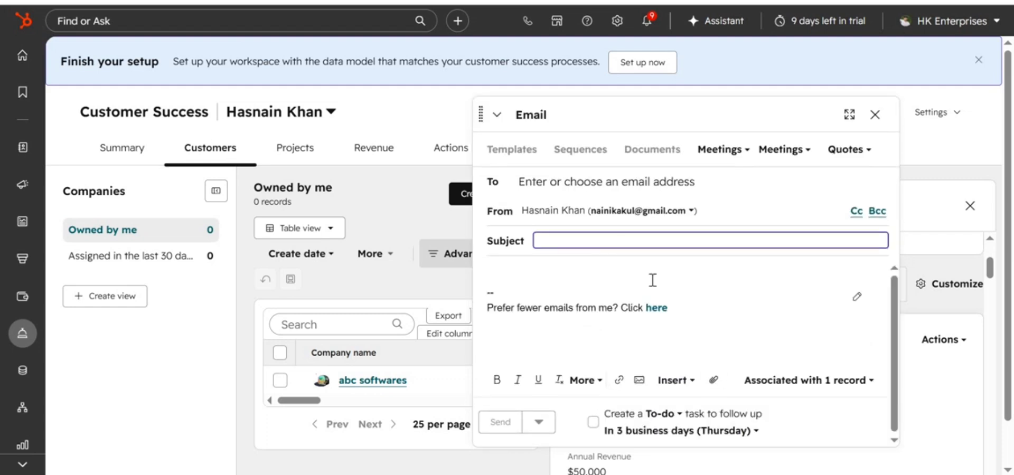
left_click(584, 185)
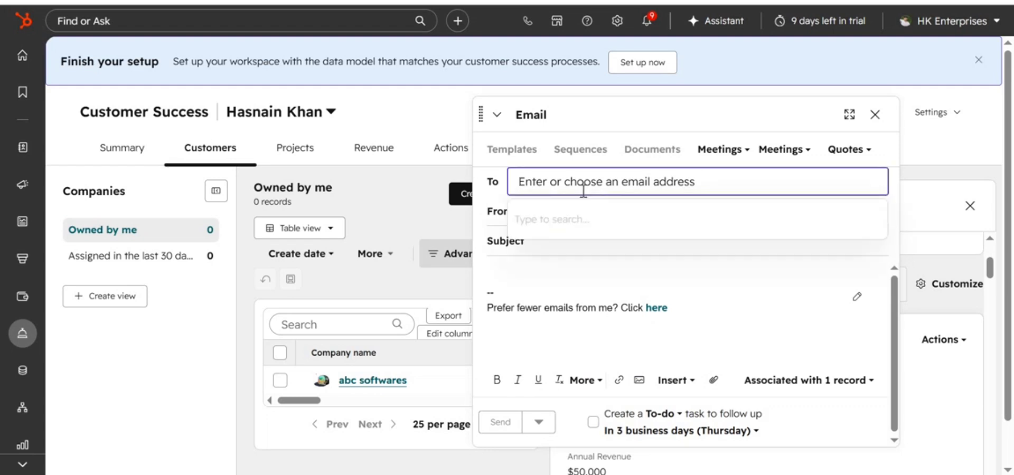
left_click(875, 115)
Review the communication actions, company details and Health Score section in the abc softwares preview.
scroll(821, 379, "up", 2)
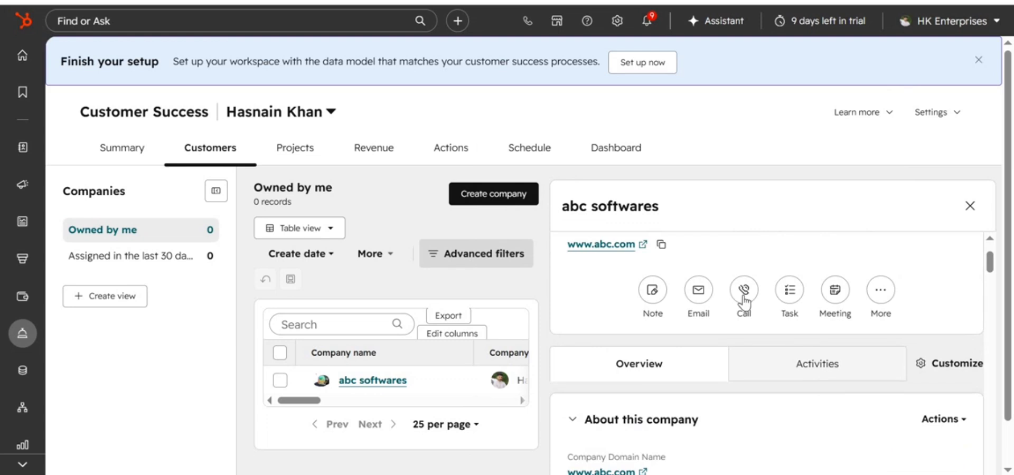
mouse_move(990, 265)
left_mouse_down()
mouse_move(991, 343)
mouse_move(990, 248)
left_mouse_up()
scroll(795, 378, "down", 3)
scroll(776, 387, "down", 6)
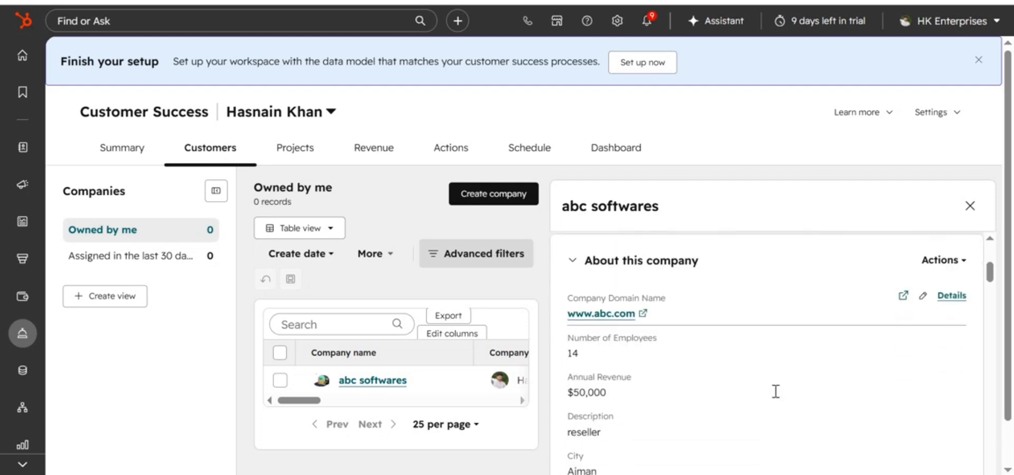
scroll(669, 408, "down", 3)
scroll(720, 329, "down", 3)
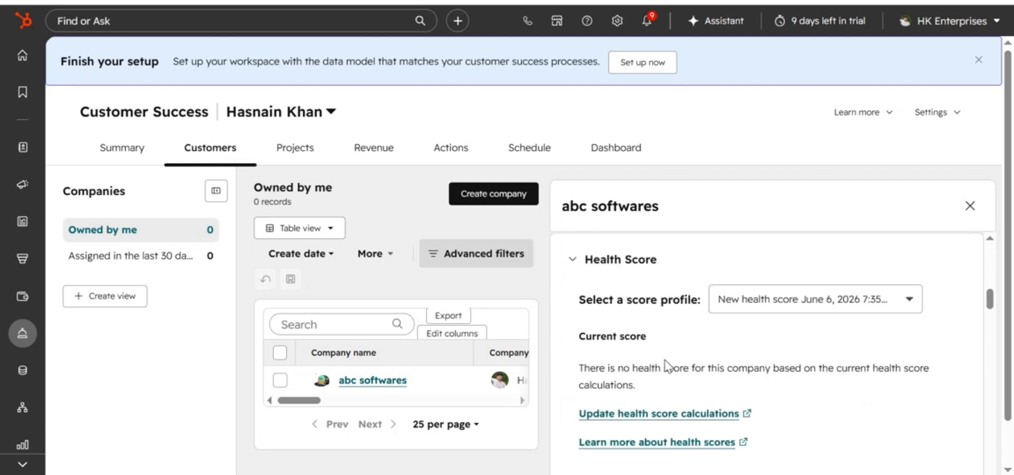
scroll(687, 357, "down", 3)
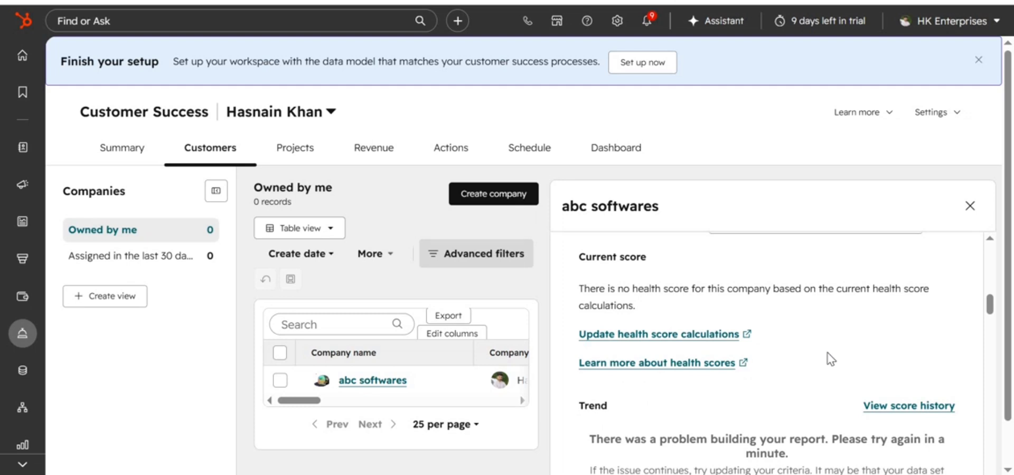
scroll(830, 362, "down", 3)
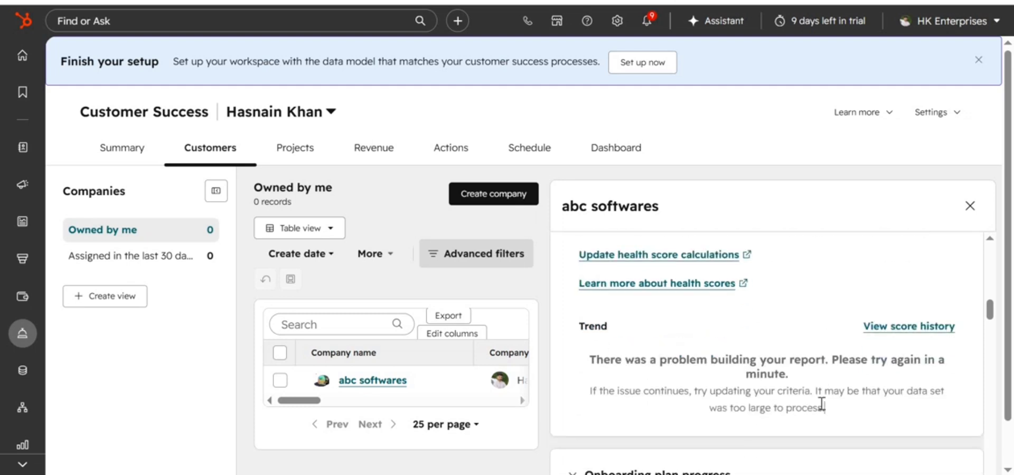
Examine the onboarding plan progress, average NPS rating and customer satisfaction score (CSAT) sections of the abc softwares preview.
scroll(822, 406, "down", 6)
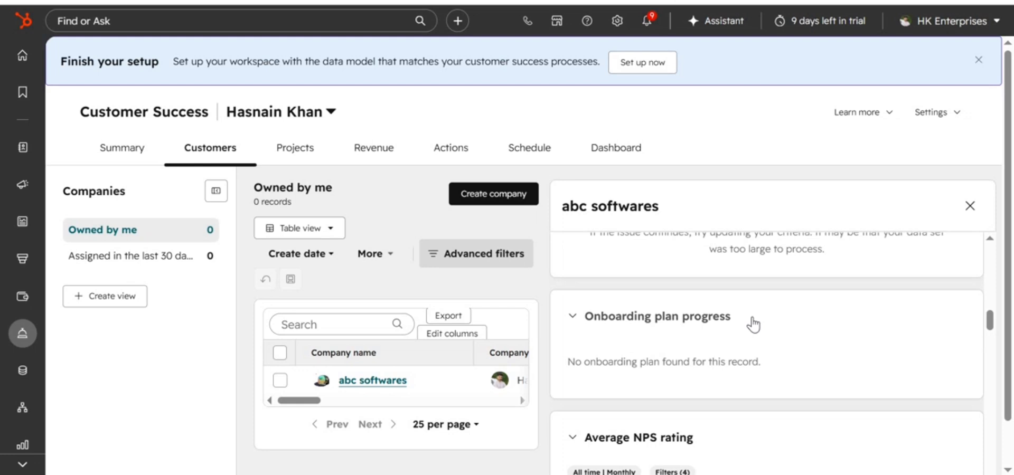
scroll(783, 356, "down", 3)
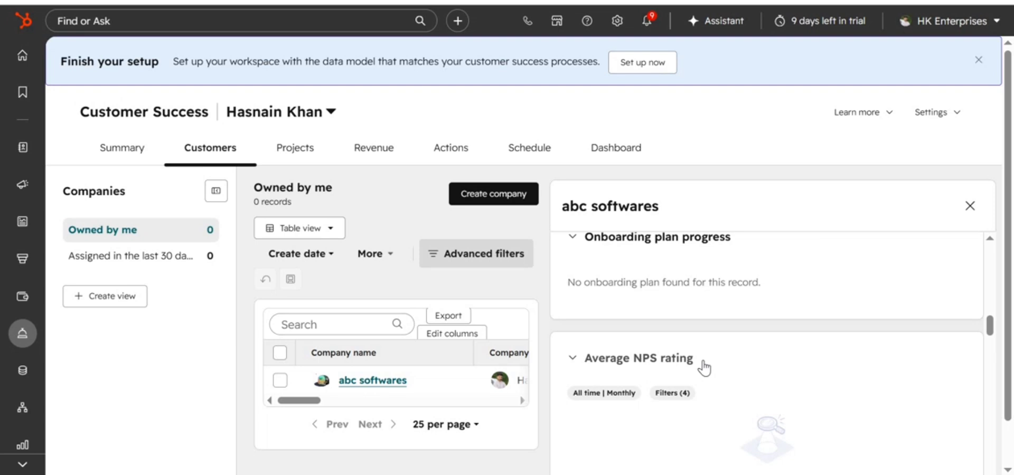
scroll(704, 368, "down", 3)
left_click_drag(626, 325, 913, 324)
left_click(790, 362)
scroll(758, 388, "down", 2)
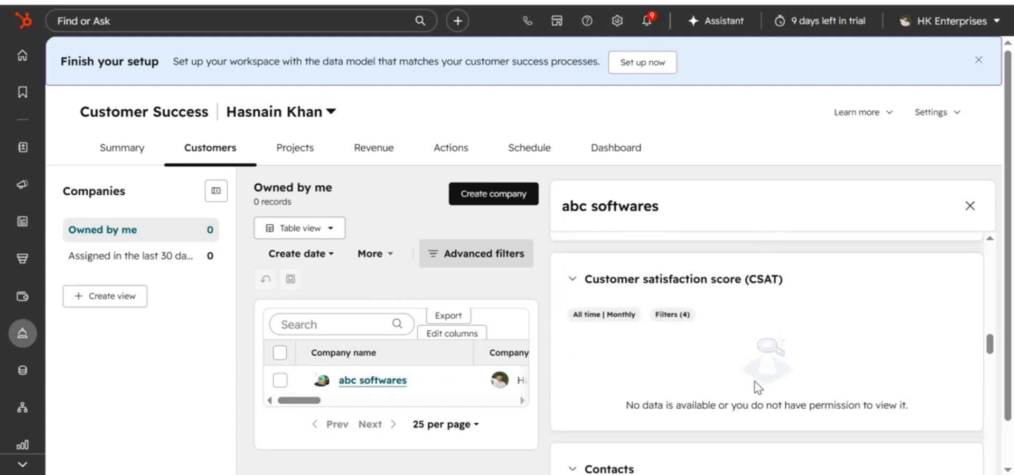
Review the deals, subscriptions, payments and payment links sections of the abc softwares preview.
scroll(734, 350, "up", 2)
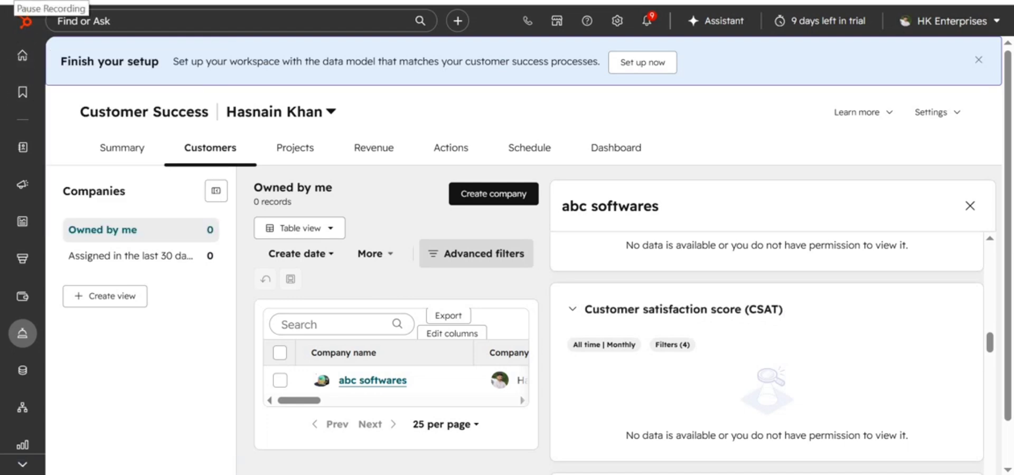
scroll(654, 260, "down", 3)
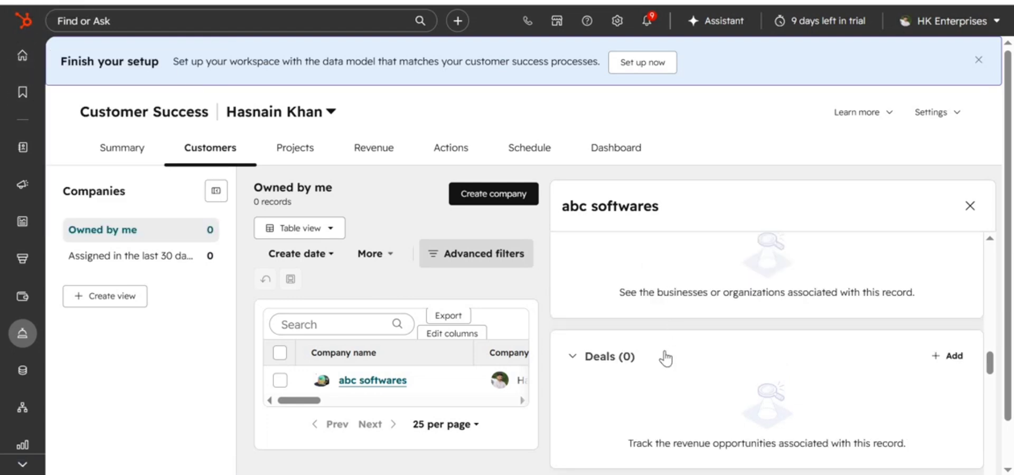
scroll(671, 369, "down", 2)
scroll(671, 423, "down", 6)
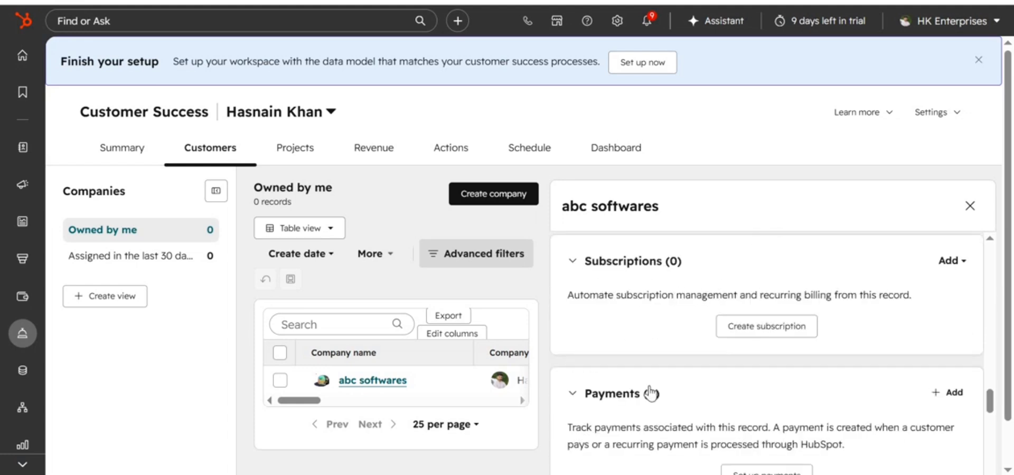
scroll(651, 394, "down", 1)
scroll(651, 393, "down", 1)
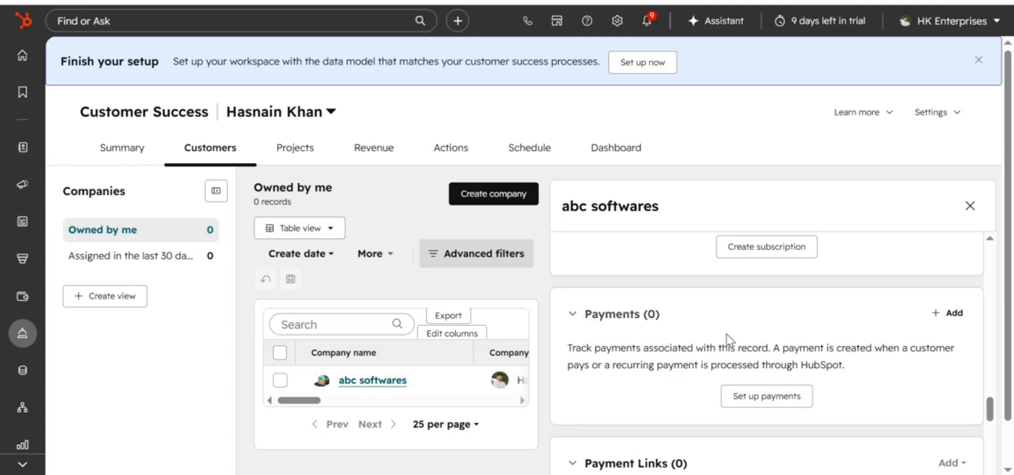
scroll(653, 389, "down", 3)
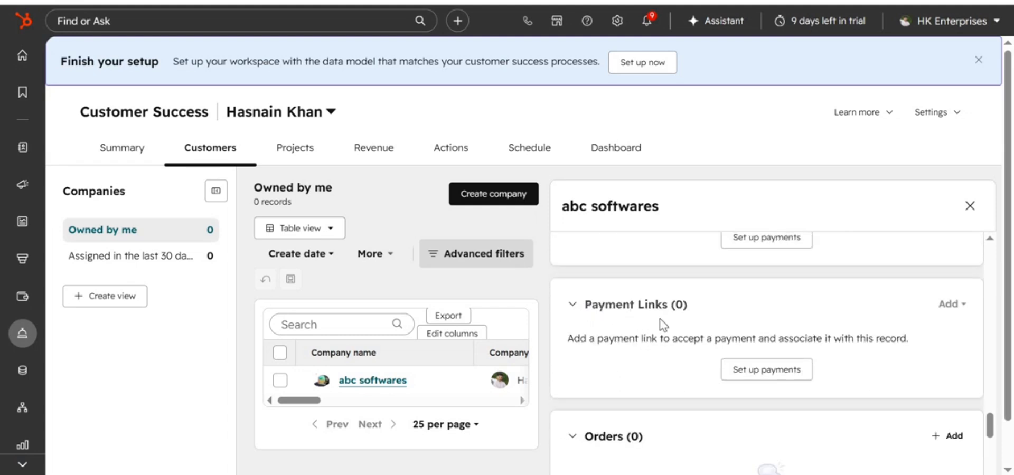
Review the orders, carts, customer success alerts, credit memos and projects sections of the preview, then return to its beginning.
scroll(618, 359, "down", 6)
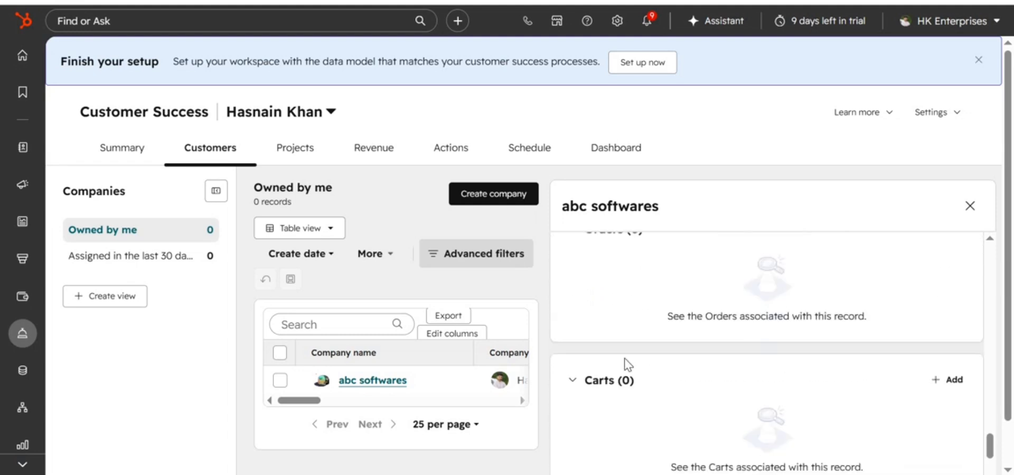
scroll(613, 338, "down", 3)
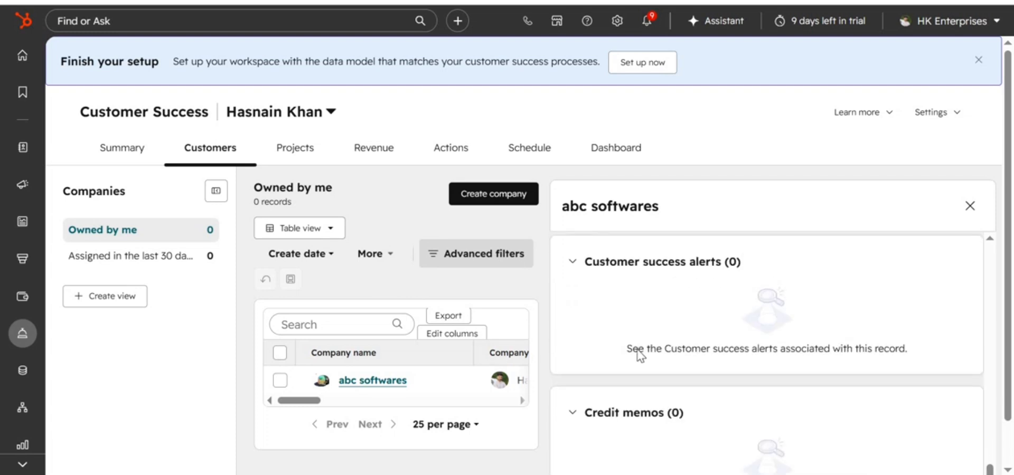
scroll(639, 354, "down", 3)
scroll(641, 355, "down", 1)
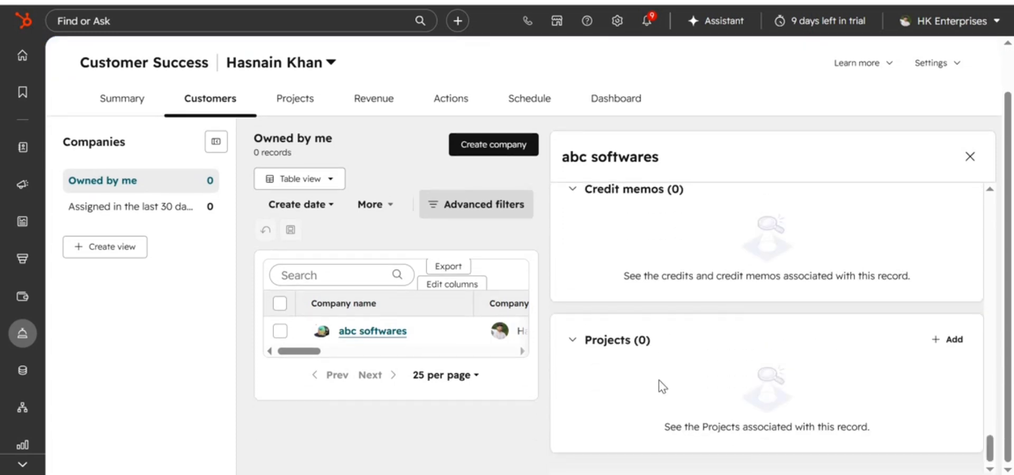
scroll(663, 387, "up", 6)
scroll(662, 388, "up", 10)
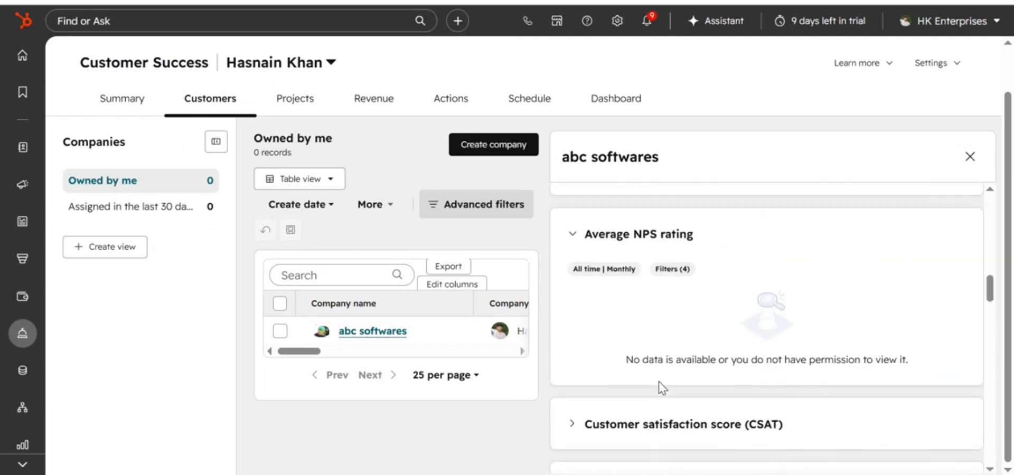
scroll(658, 382, "up", 10)
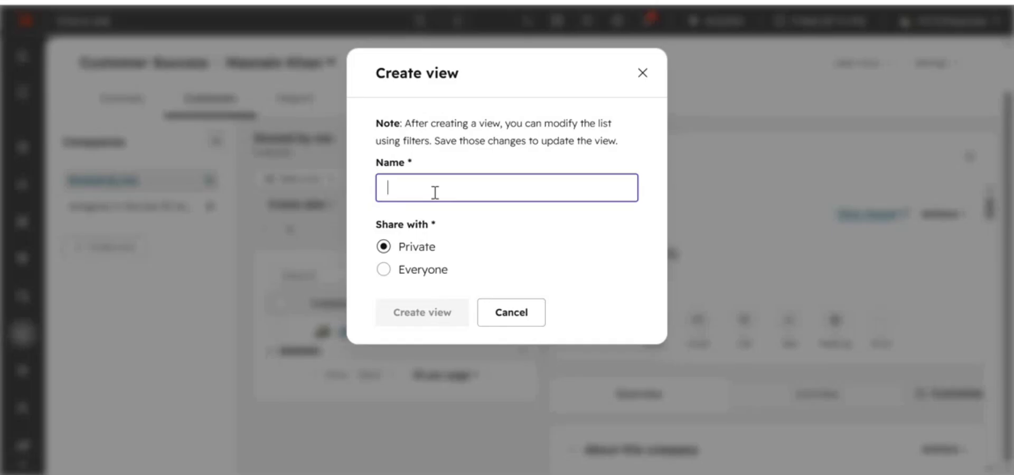
Create a private company view named "New view".
type("New ")
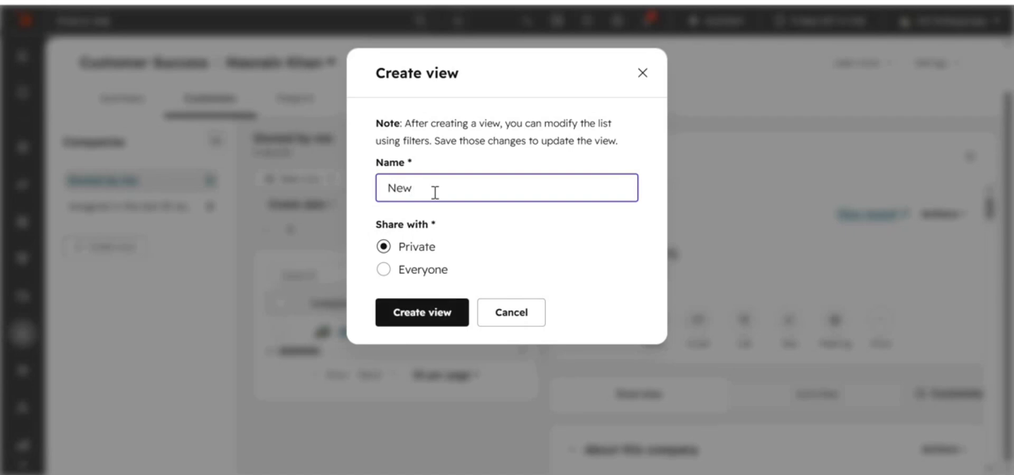
type("view")
left_click(441, 313)
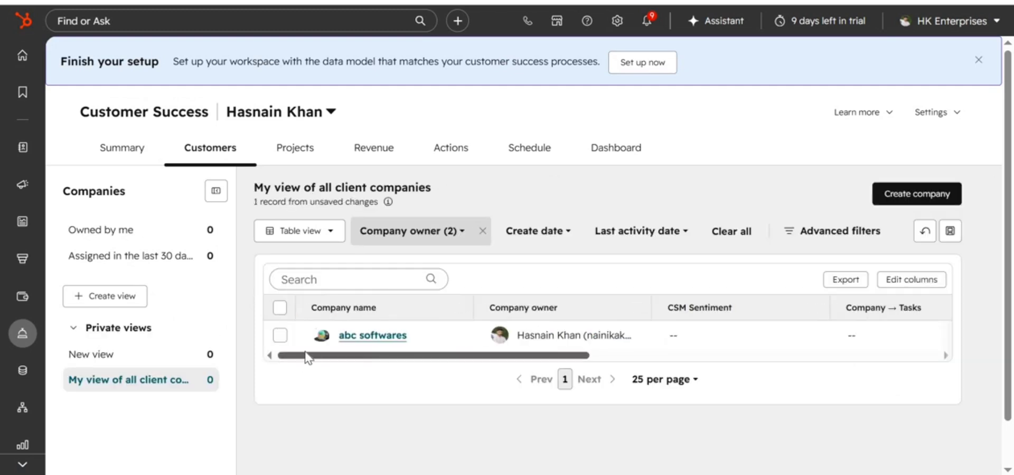
Open the abc softwares record and review its creation activity and key information.
left_click(354, 343)
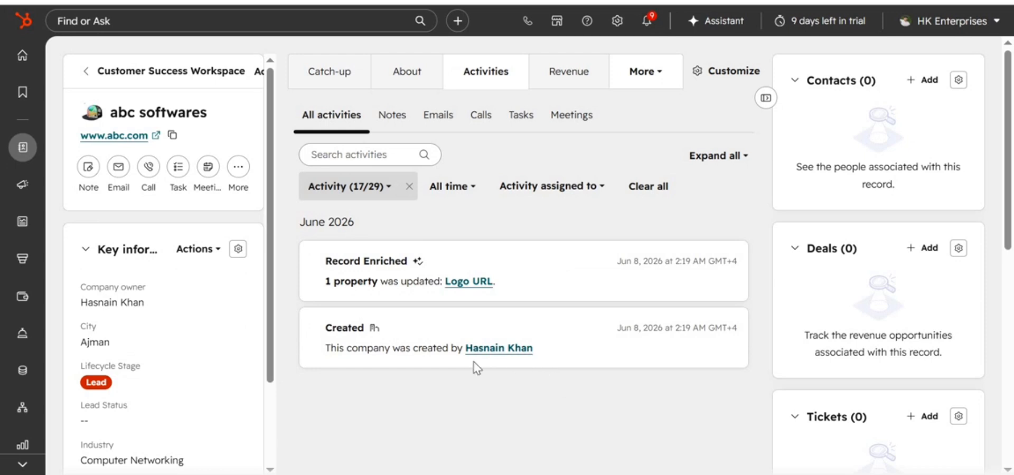
left_click_drag(533, 350, 323, 349)
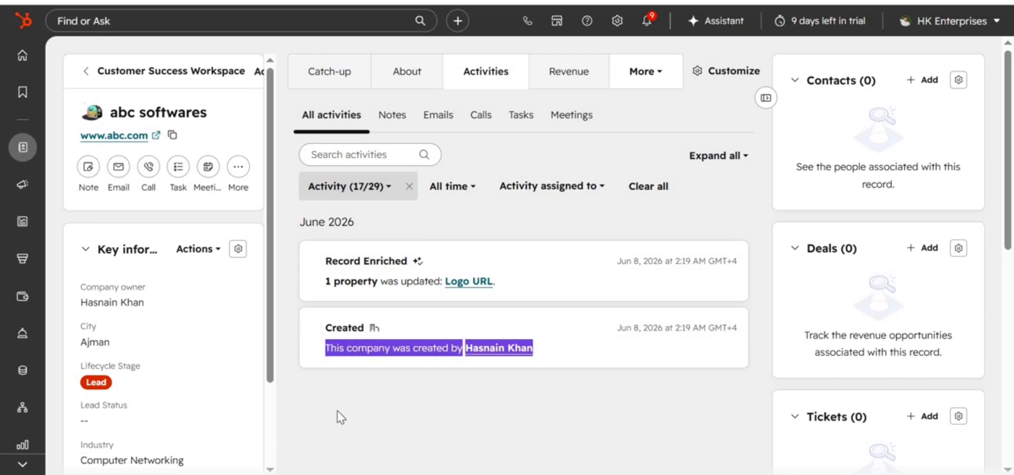
left_click(337, 410)
scroll(135, 354, "down", 2)
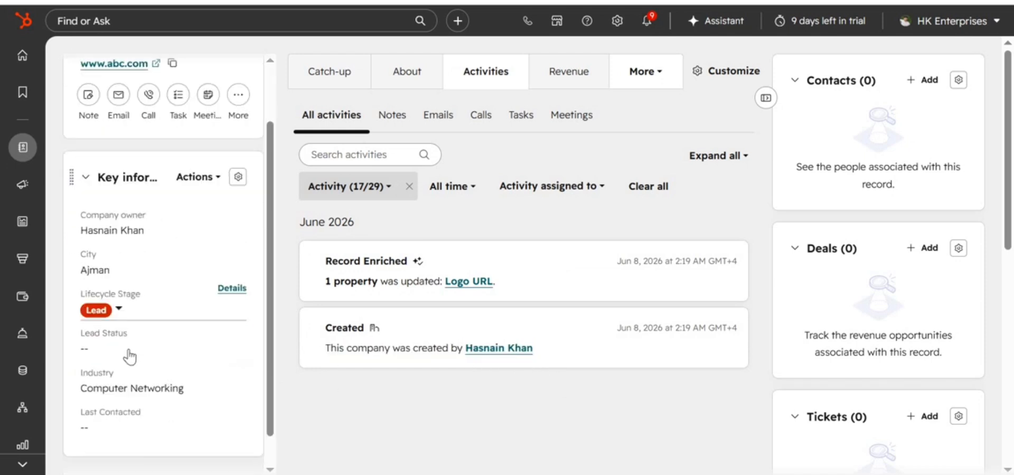
Look through the lifecycle stages for abc softwares and set its stage to Other.
left_click(119, 304)
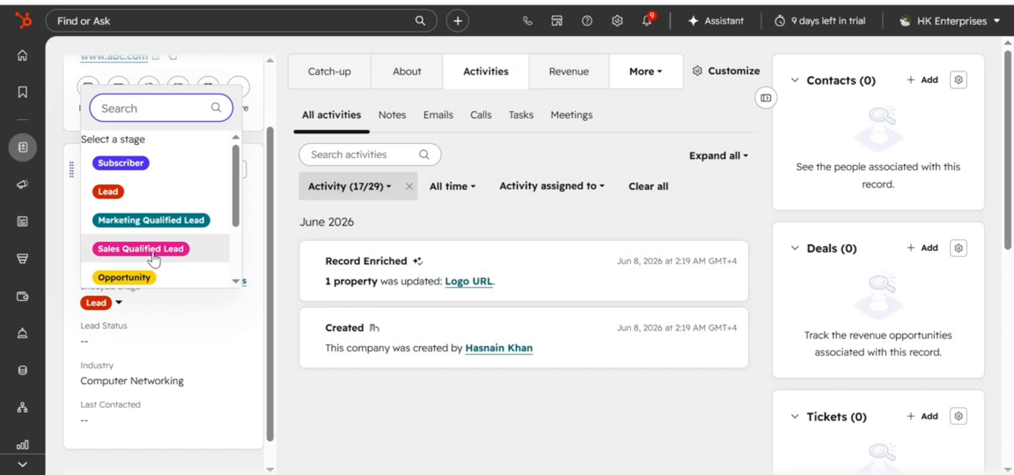
scroll(152, 238, "down", 3)
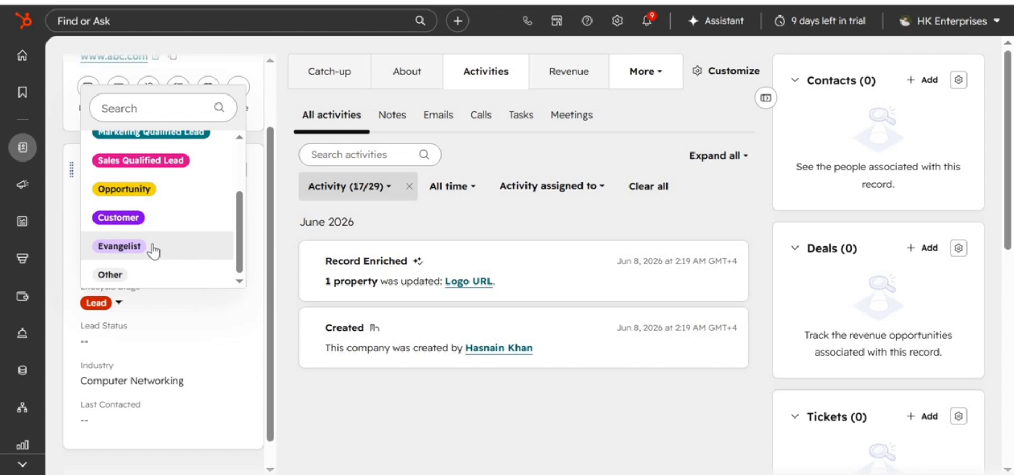
left_click(128, 277)
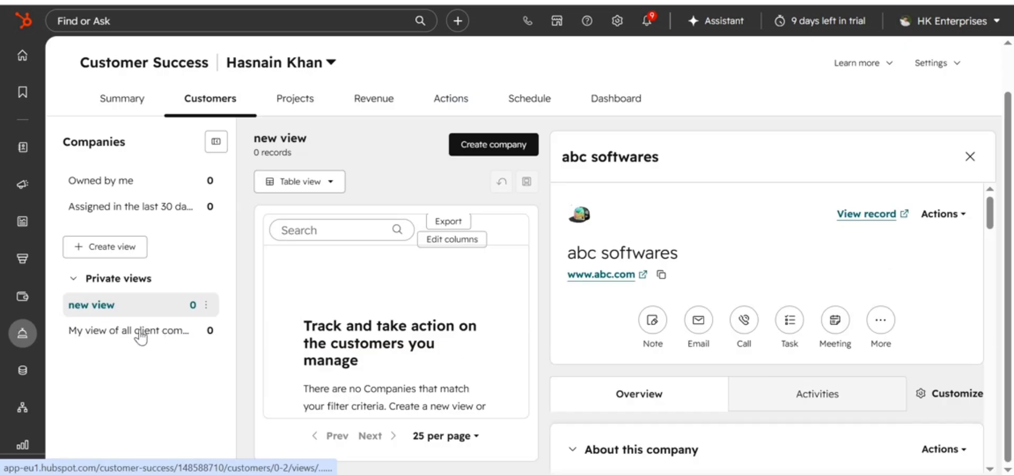
Compare the private views "new view" and "My view of all client companies", ending on the latter.
left_click(111, 323)
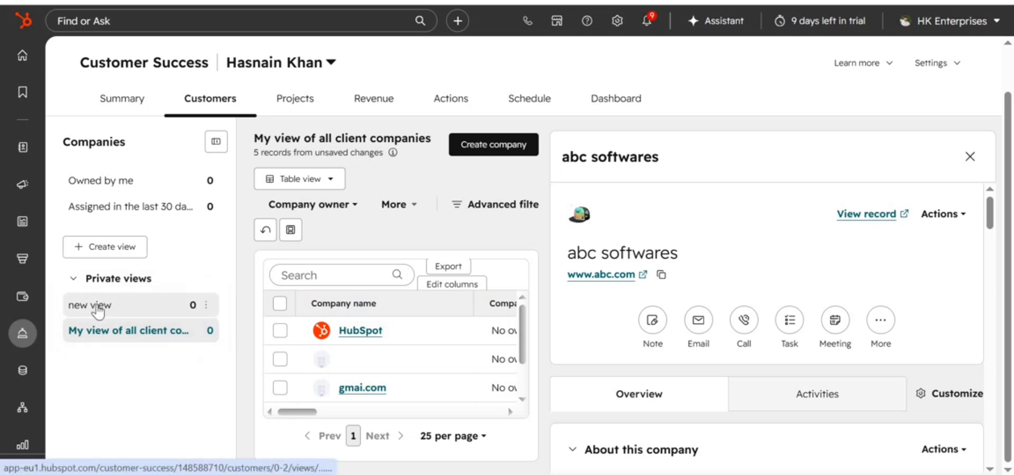
left_click(98, 312)
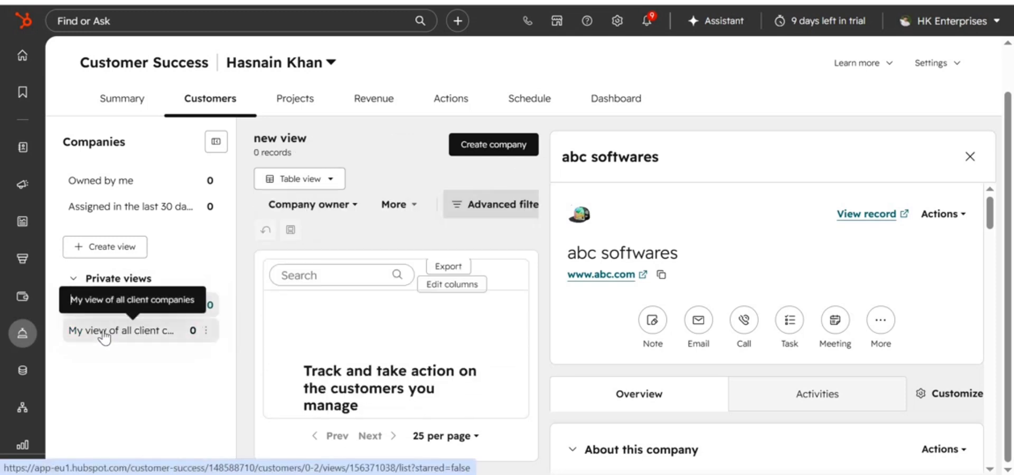
left_click(103, 332)
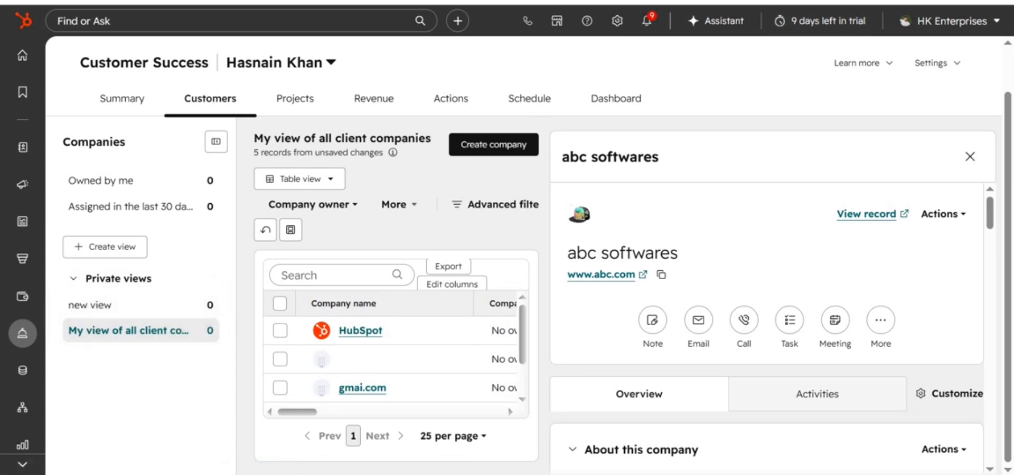
Open the personal portfolio website in a new browser tab and look over its home page.
key("ctrl+t")
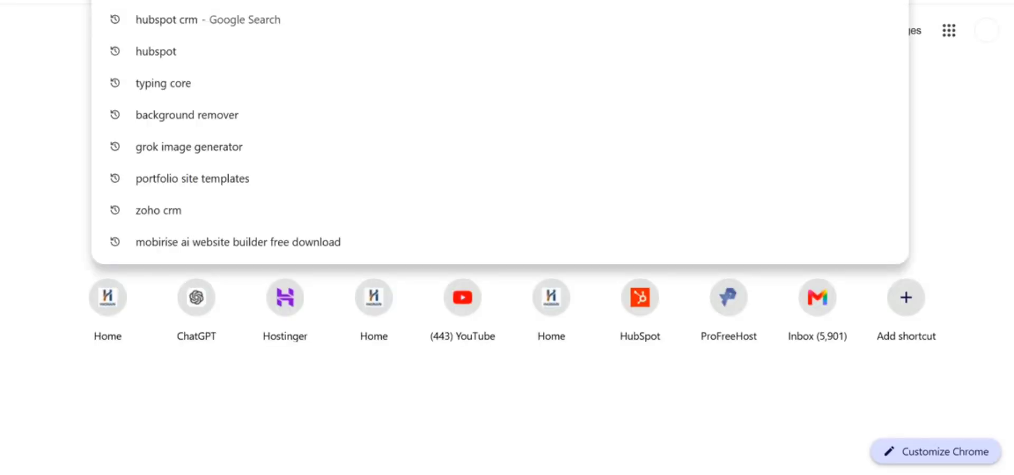
type("mr")
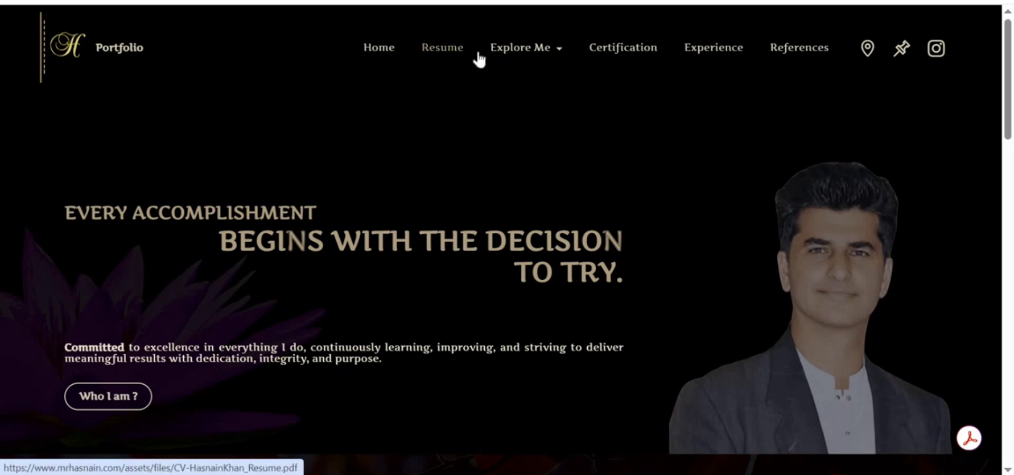
mouse_move(544, 53)
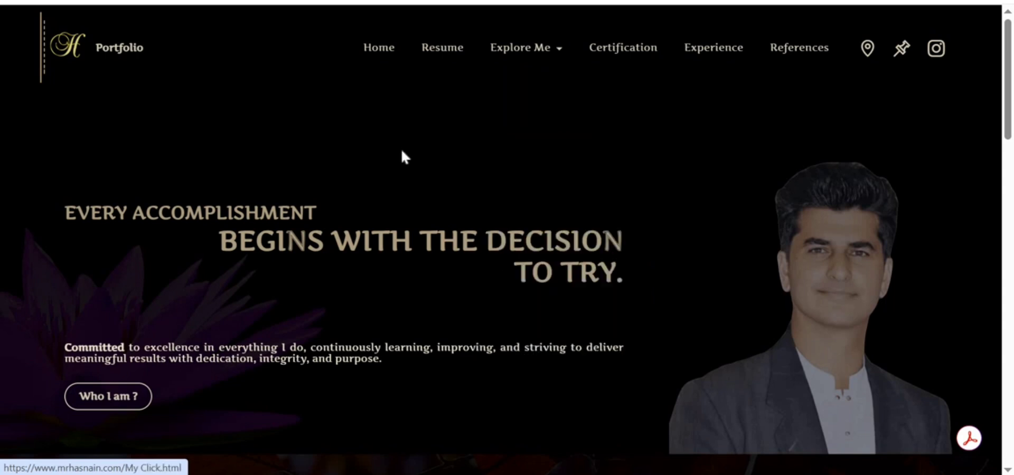
scroll(394, 268, "down", 3)
scroll(394, 267, "up", 3)
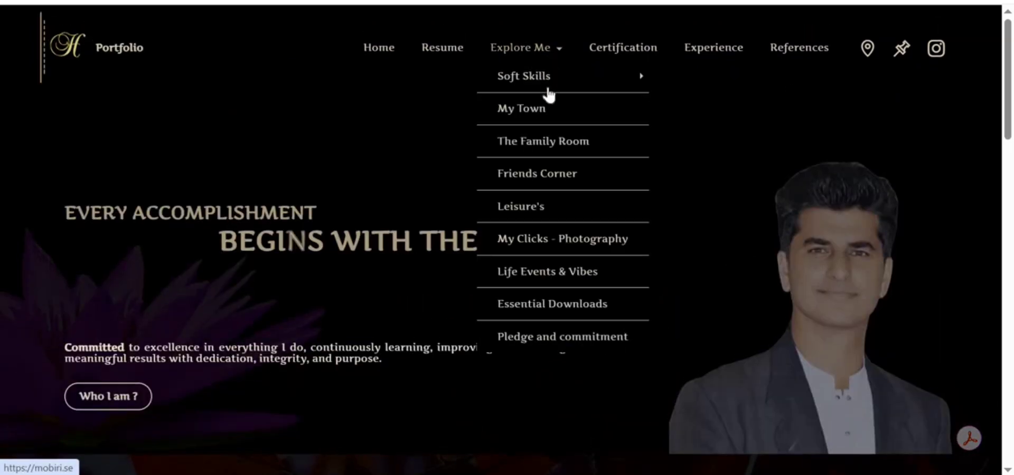
Open the portfolio site's Essential Downloads page and look through its content.
left_click(575, 316)
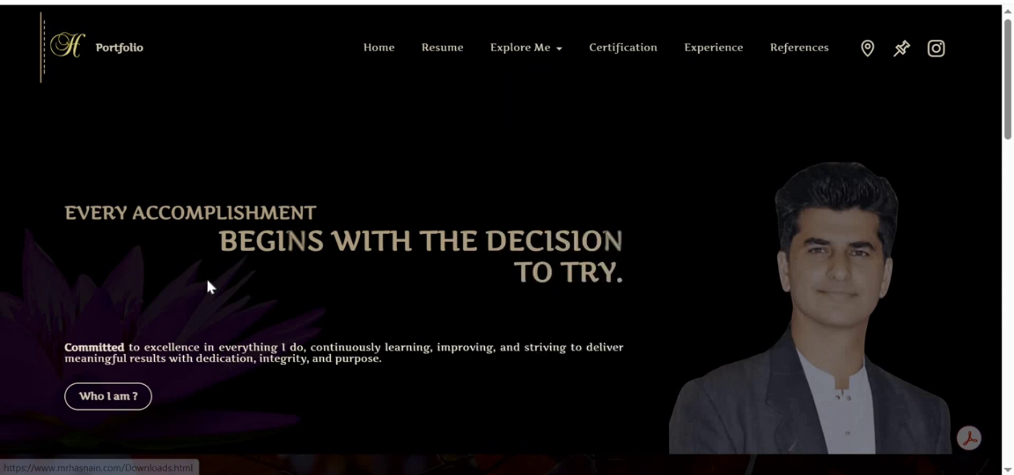
scroll(115, 296, "down", 12)
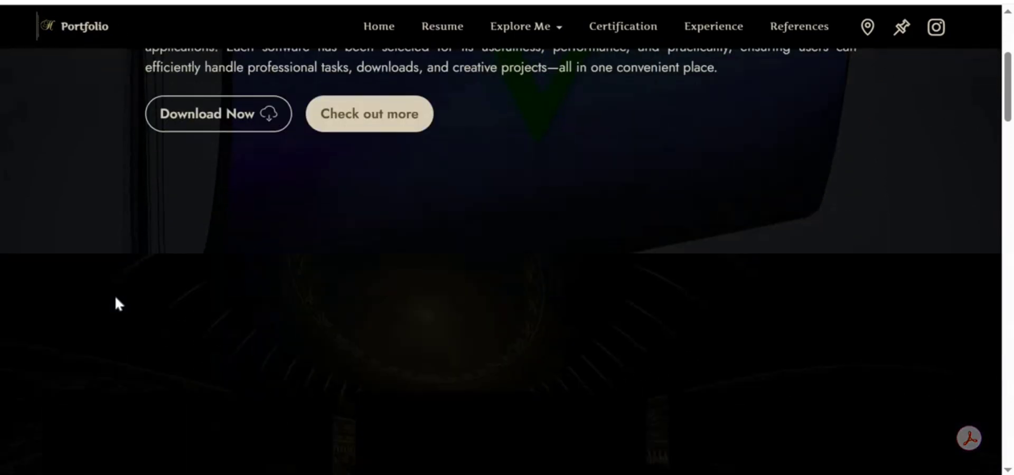
scroll(115, 305, "up", 10)
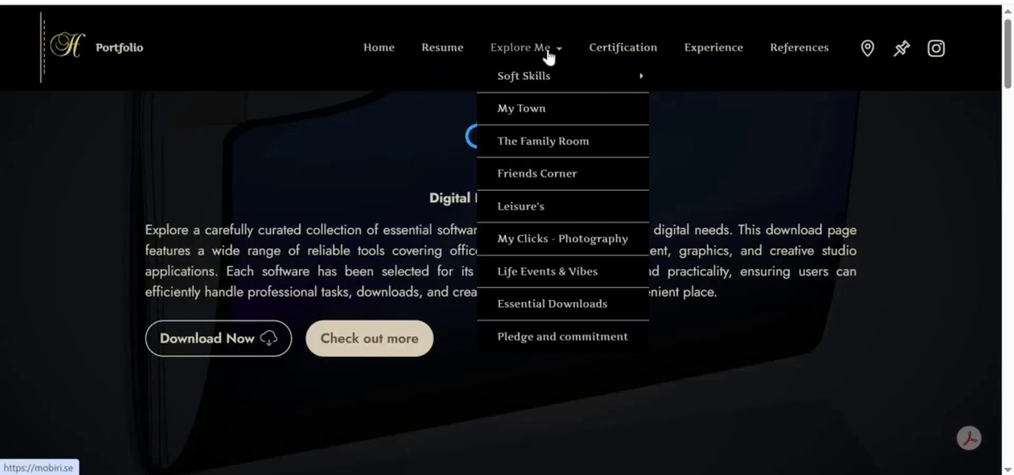
Open the portfolio site's Friends Corner page and look through its text and photos.
left_click(543, 170)
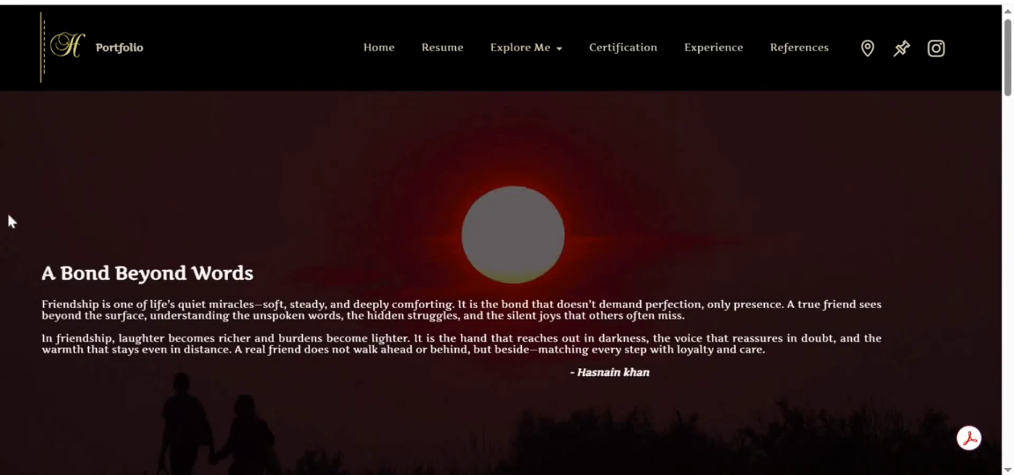
scroll(7, 211, "down", 5)
scroll(8, 217, "down", 5)
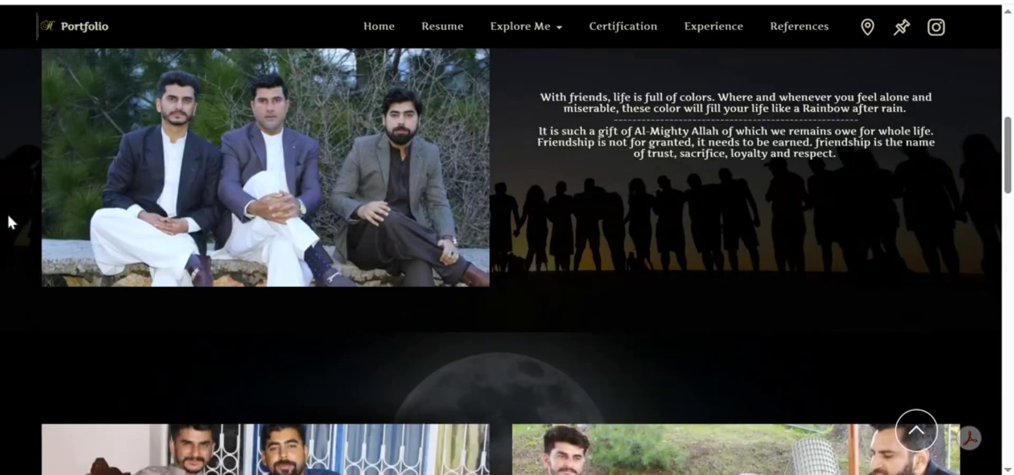
scroll(7, 220, "up", 10)
Look through the portfolio site's My Clicks - Photography page, then switch back to HubSpot.
left_click(559, 50)
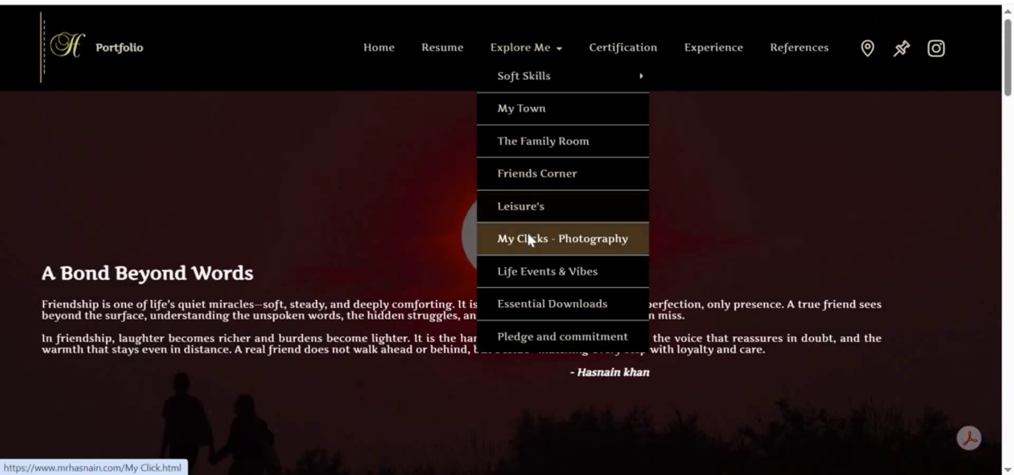
scroll(104, 267, "down", 3)
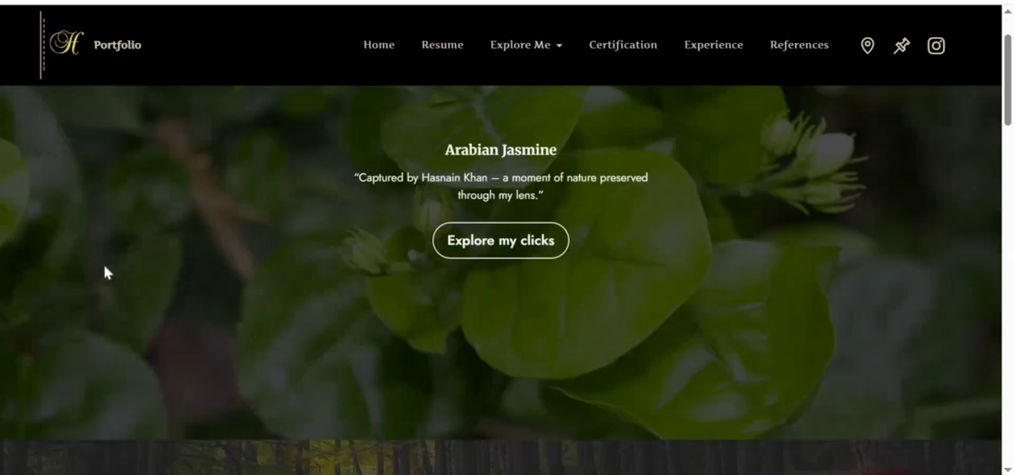
scroll(102, 269, "down", 2)
scroll(102, 270, "down", 1)
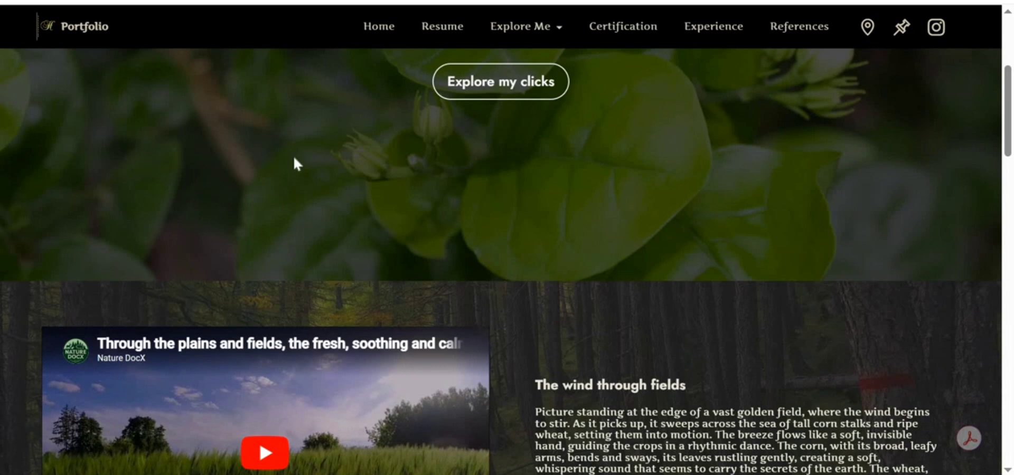
scroll(366, 164, "up", 4)
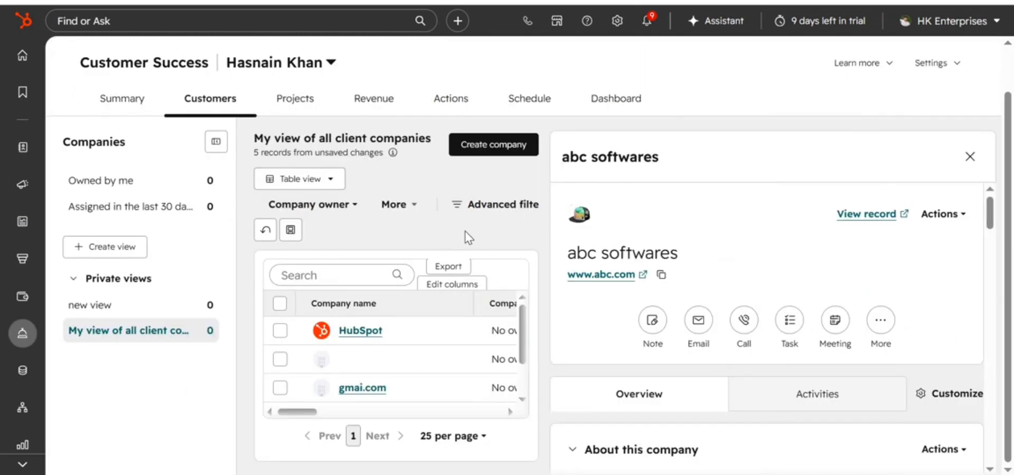
Review the companies in "My view of all client companies" and the communication actions and details of abc softwares.
scroll(364, 404, "down", 2)
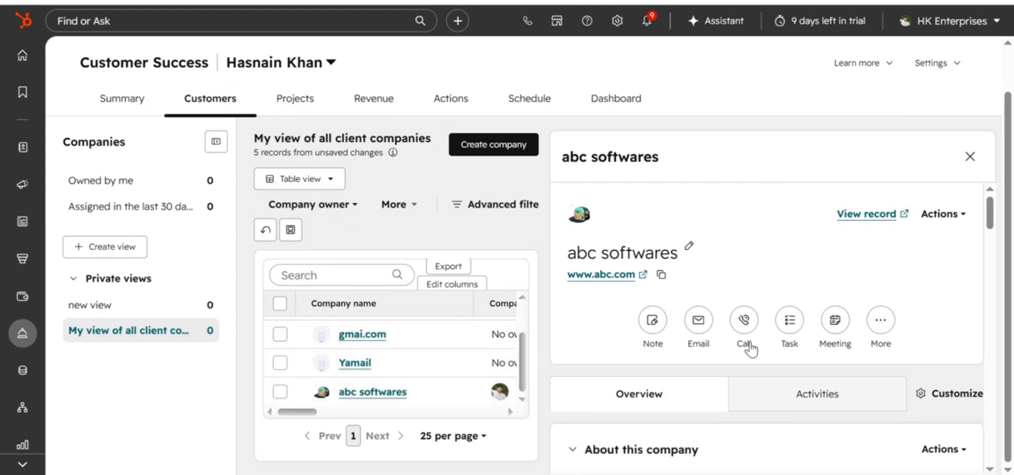
scroll(750, 349, "down", 2)
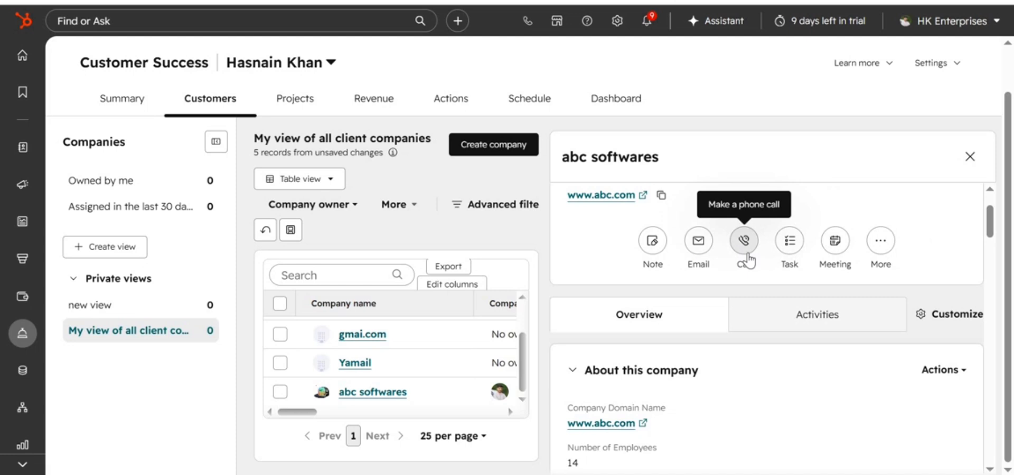
scroll(770, 446, "down", 3)
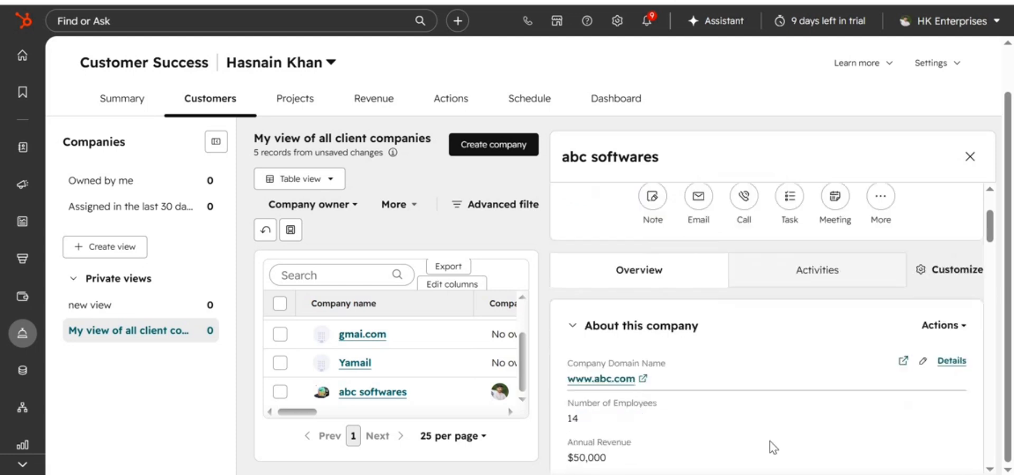
scroll(754, 446, "up", 5)
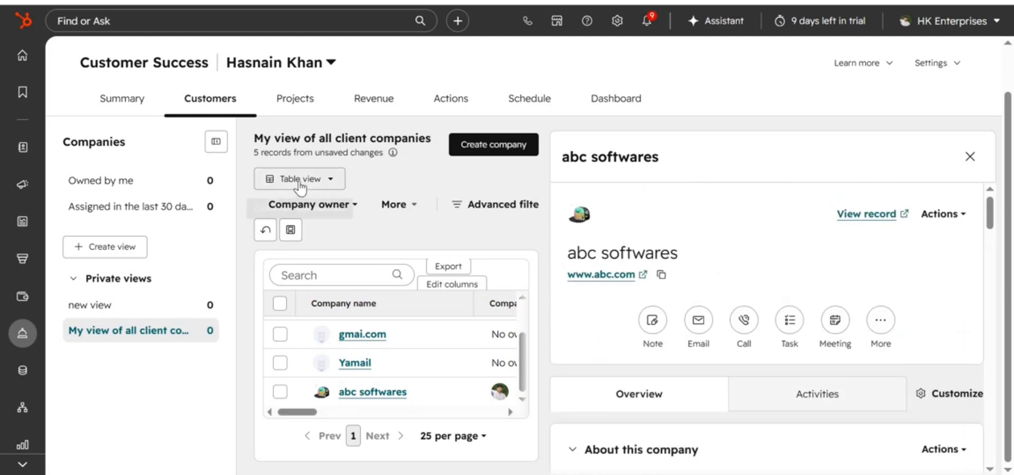
Go to the workspace's projects and display the options for creating a project or onboarding plan.
left_click(299, 102)
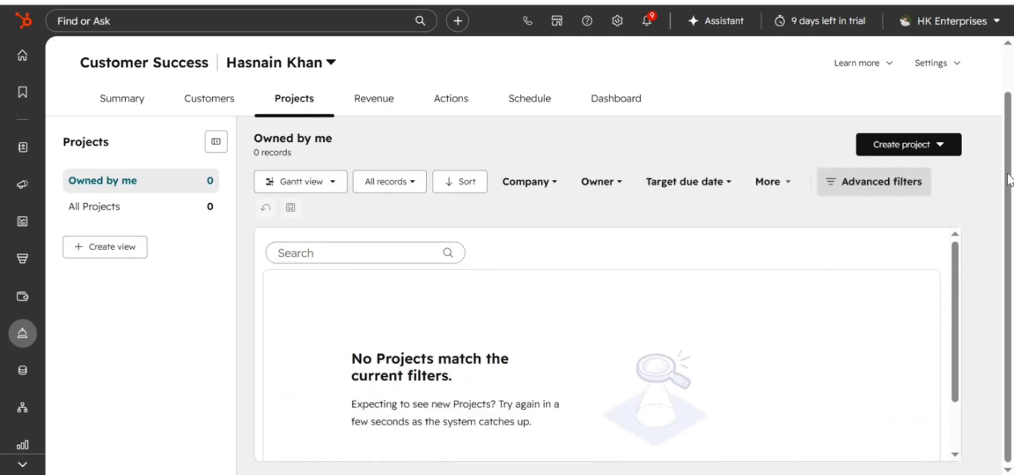
left_click(927, 152)
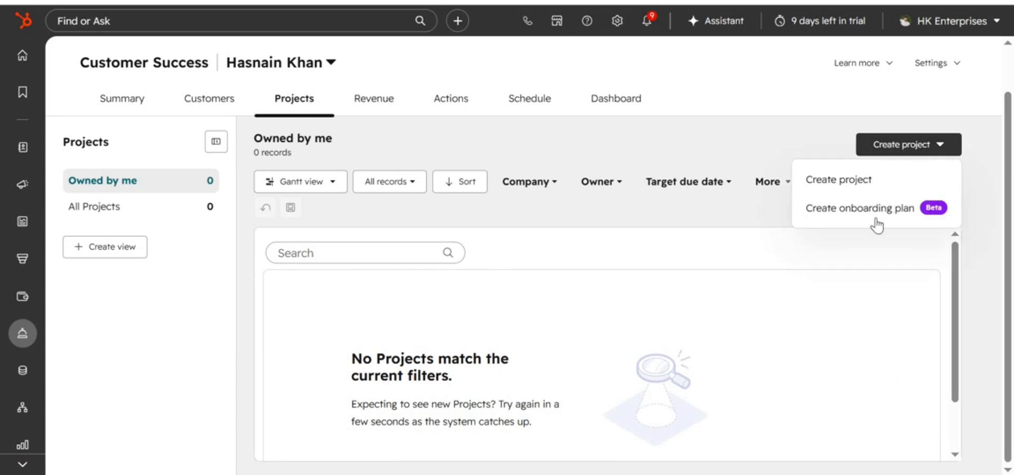